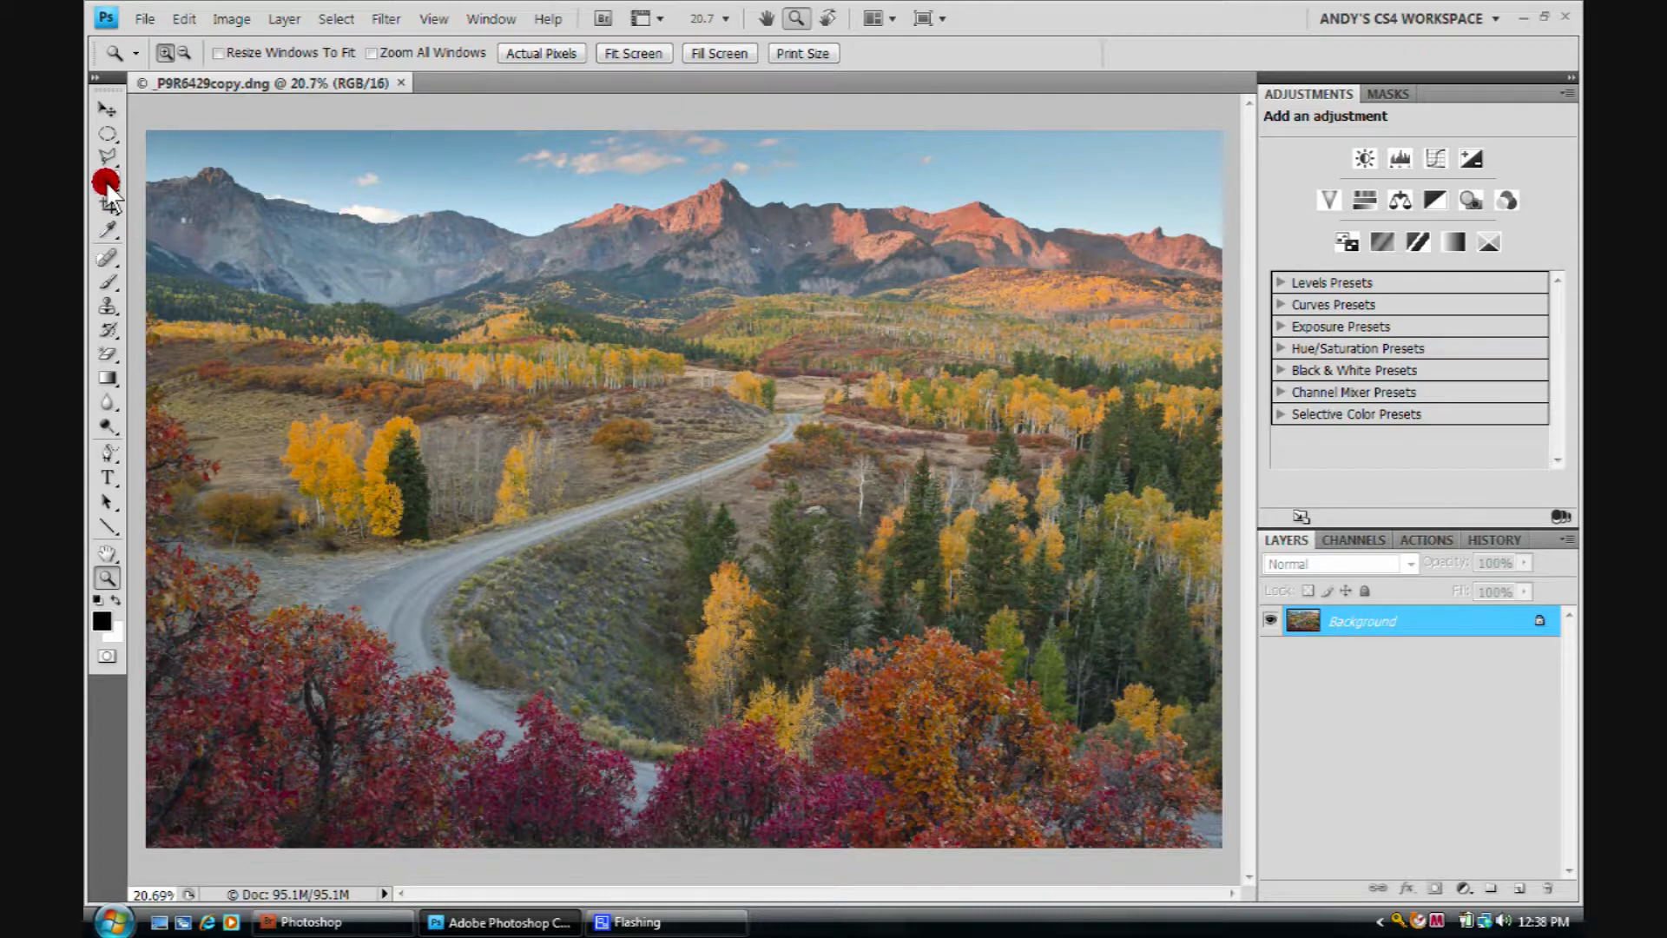
Select the whole sky down to the mountain ridge using the Quick Selection Tool
drag(106, 177, 292, 180)
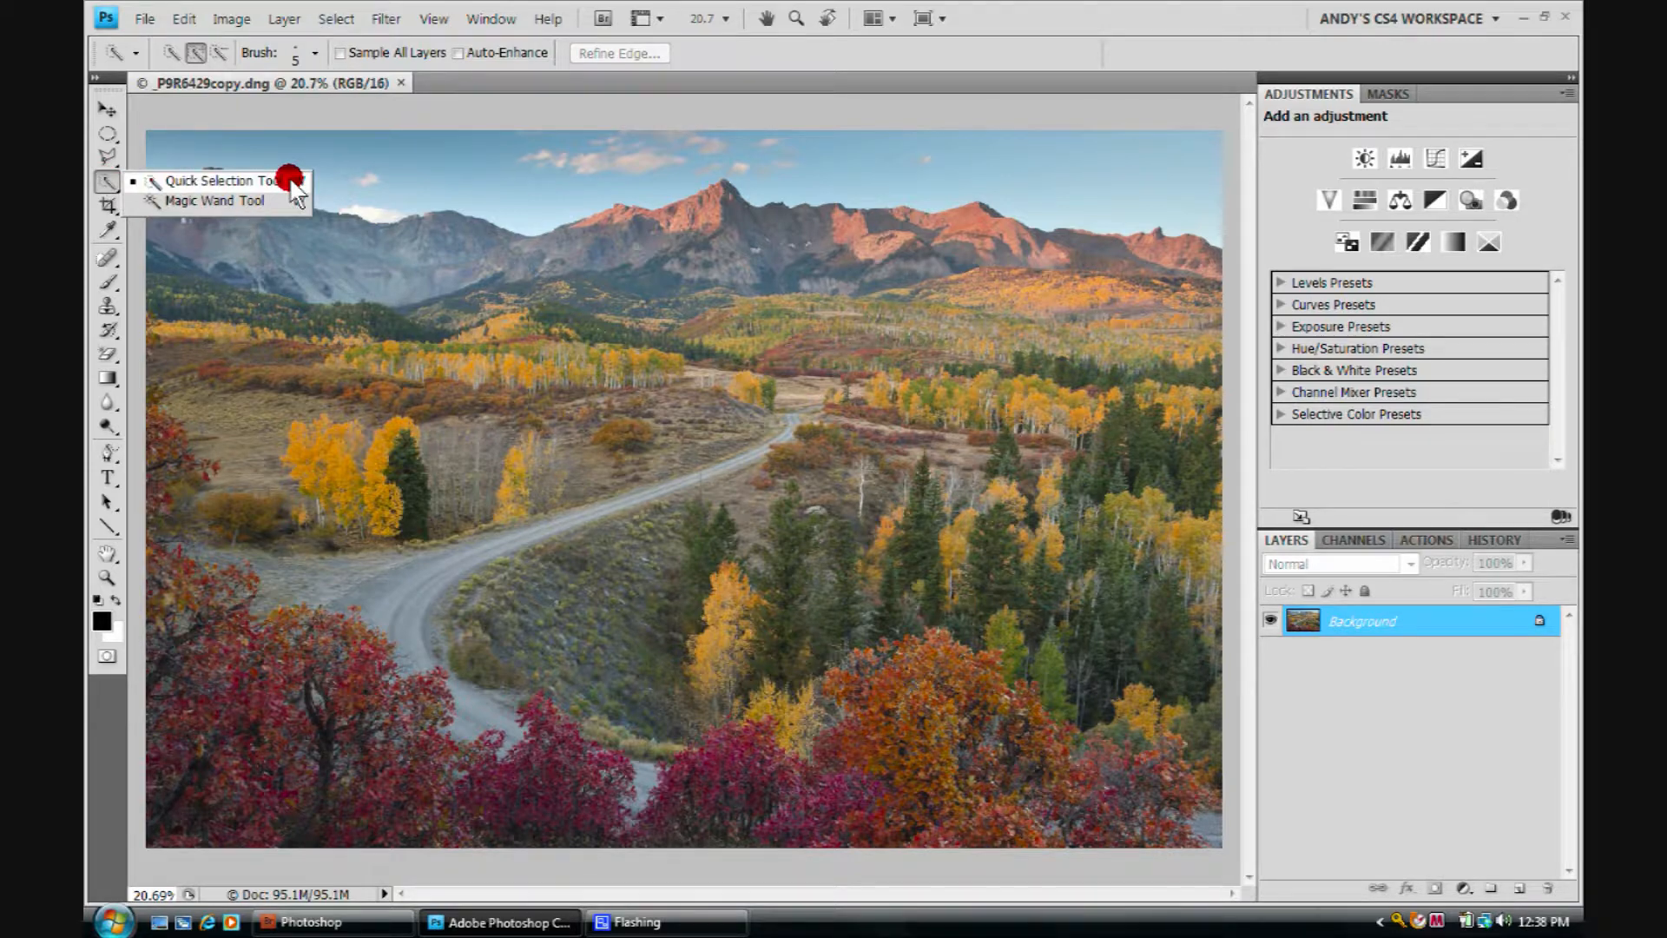
drag(260, 181, 254, 198)
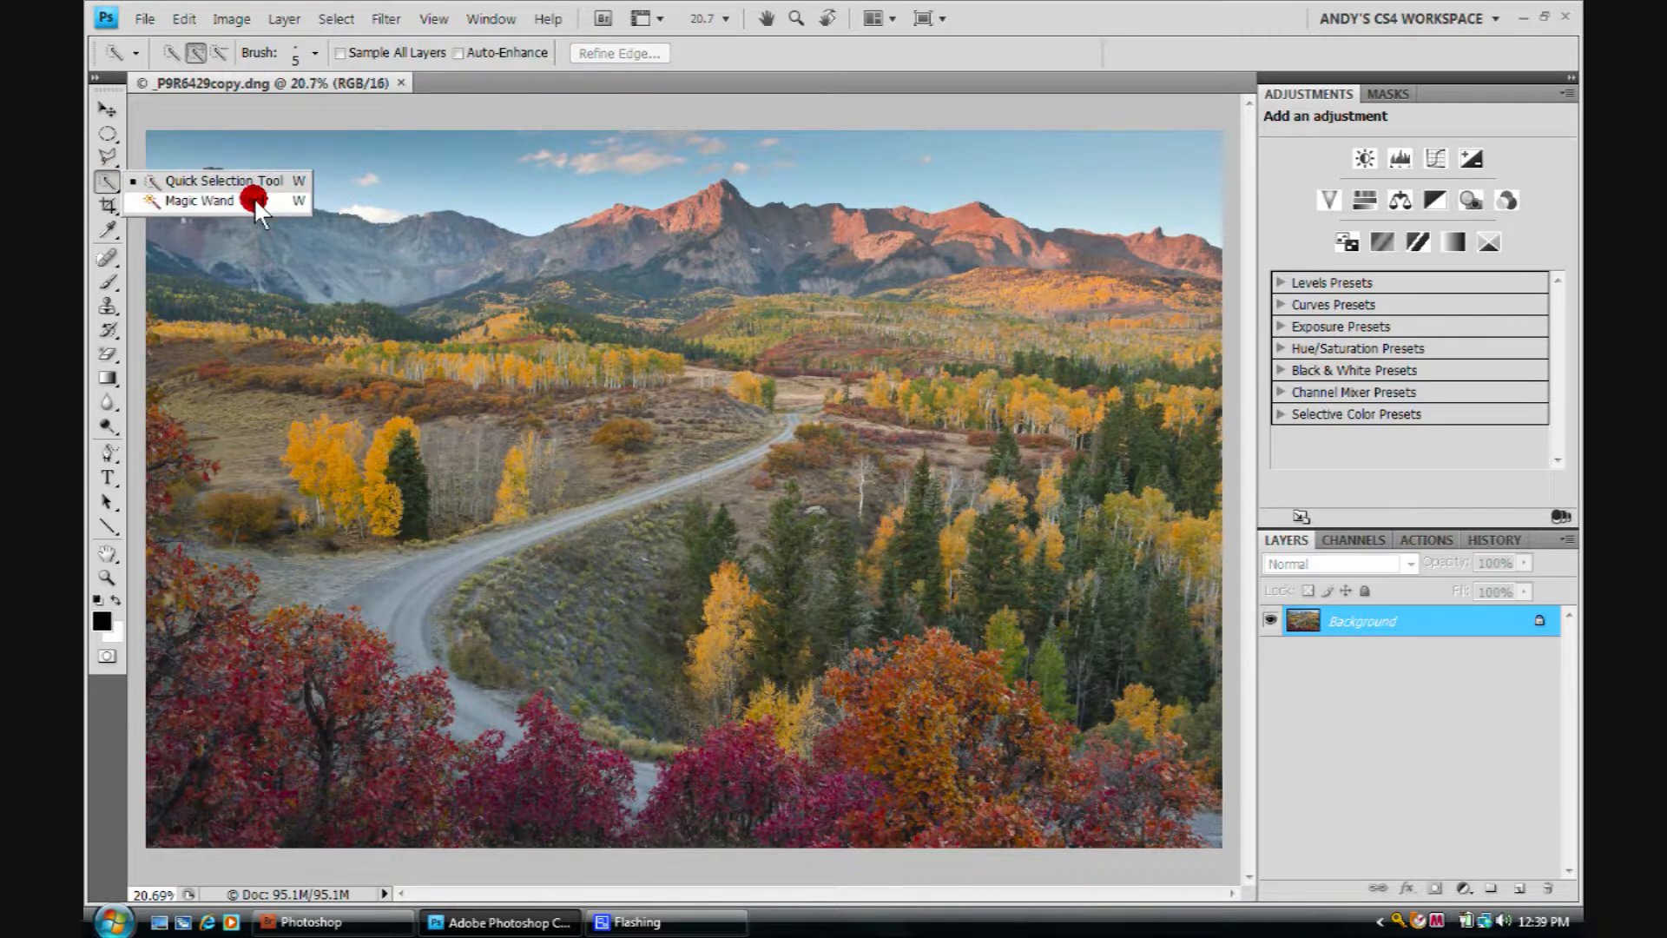
mouse_move(253, 197)
mouse_down()
mouse_move(224, 180)
mouse_move(291, 182)
mouse_move(270, 191)
mouse_up()
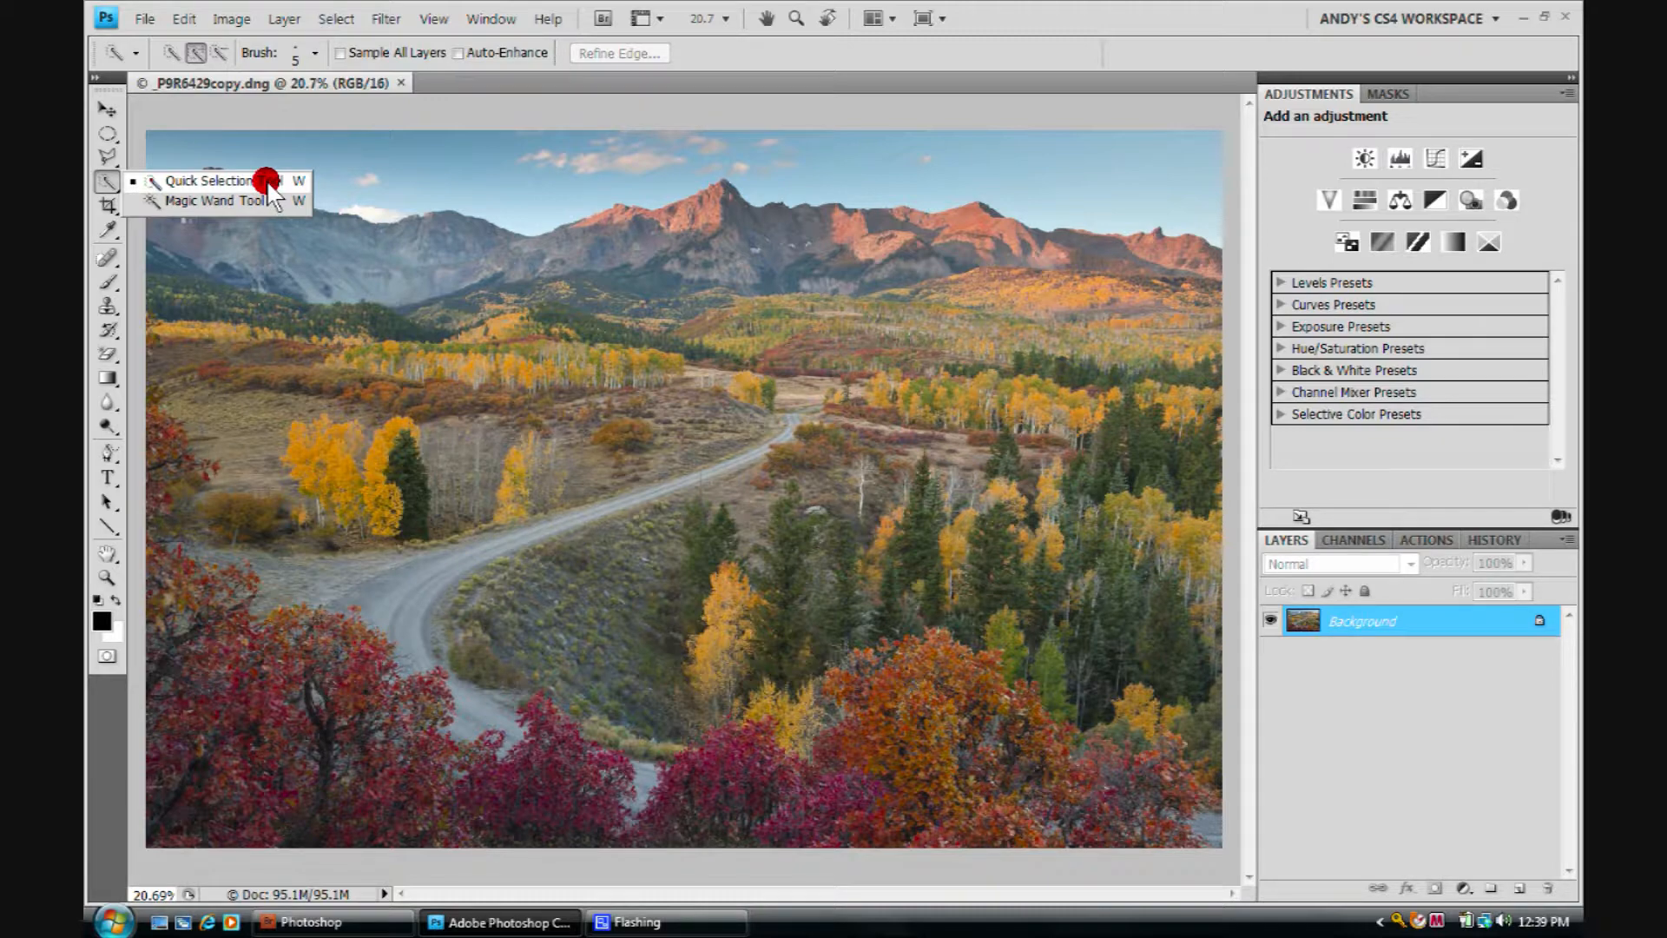
mouse_move(269, 185)
mouse_down()
mouse_move(137, 185)
mouse_move(233, 181)
mouse_up()
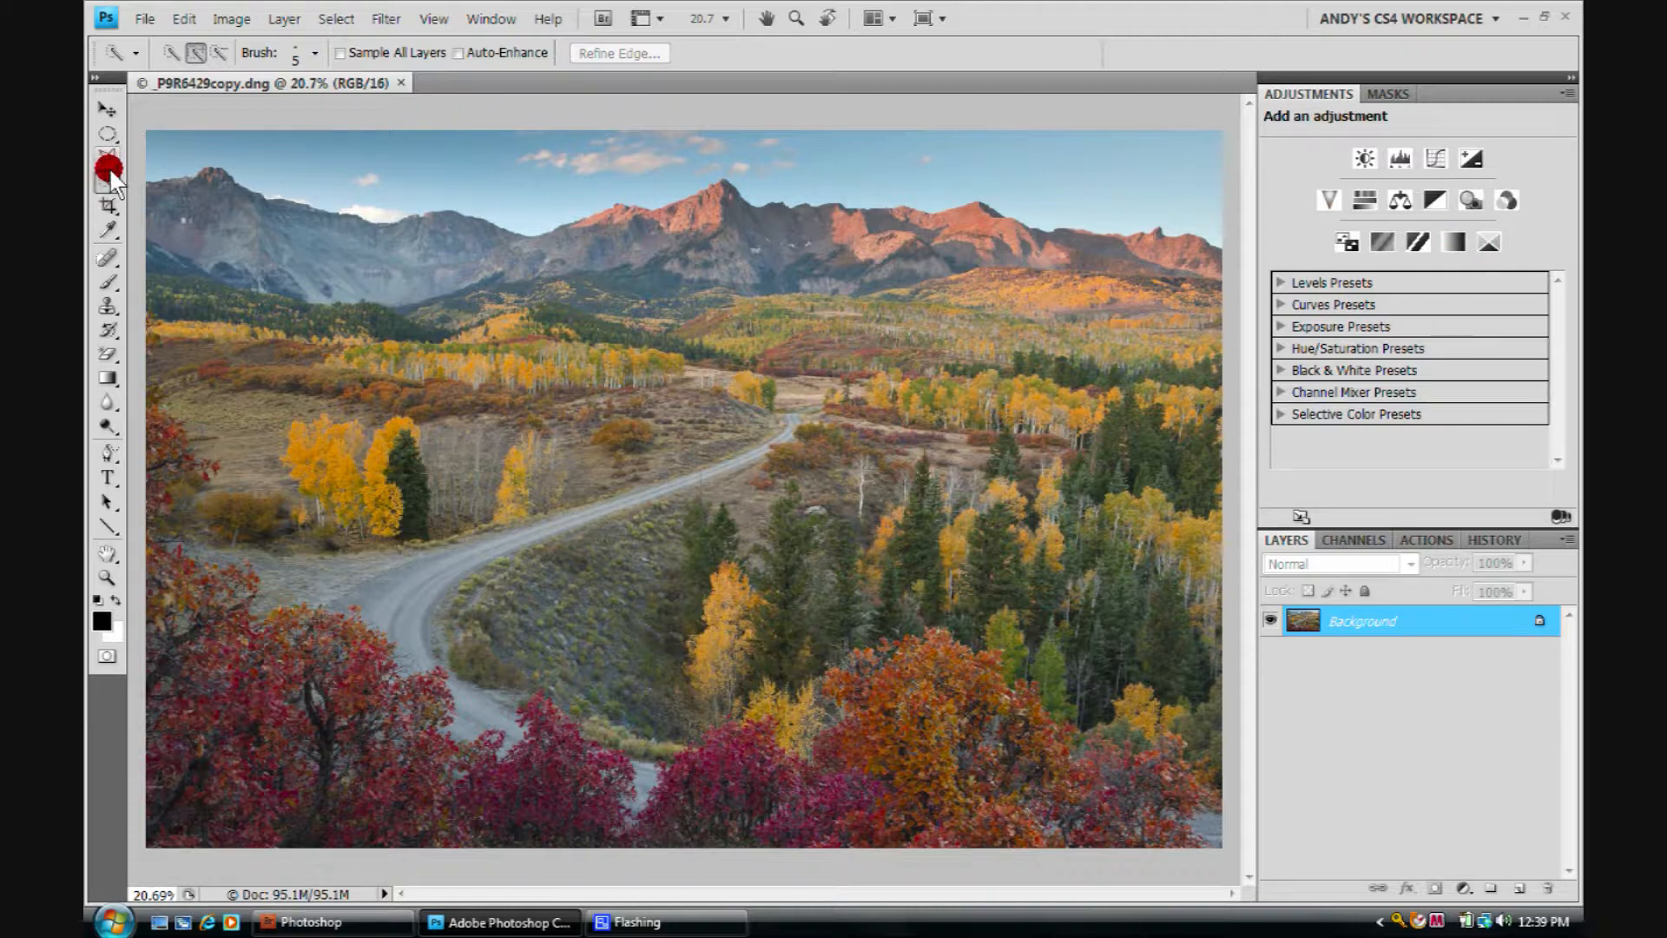
mouse_move(144, 148)
mouse_down()
mouse_move(499, 181)
mouse_move(734, 152)
mouse_move(803, 178)
mouse_move(990, 174)
mouse_up()
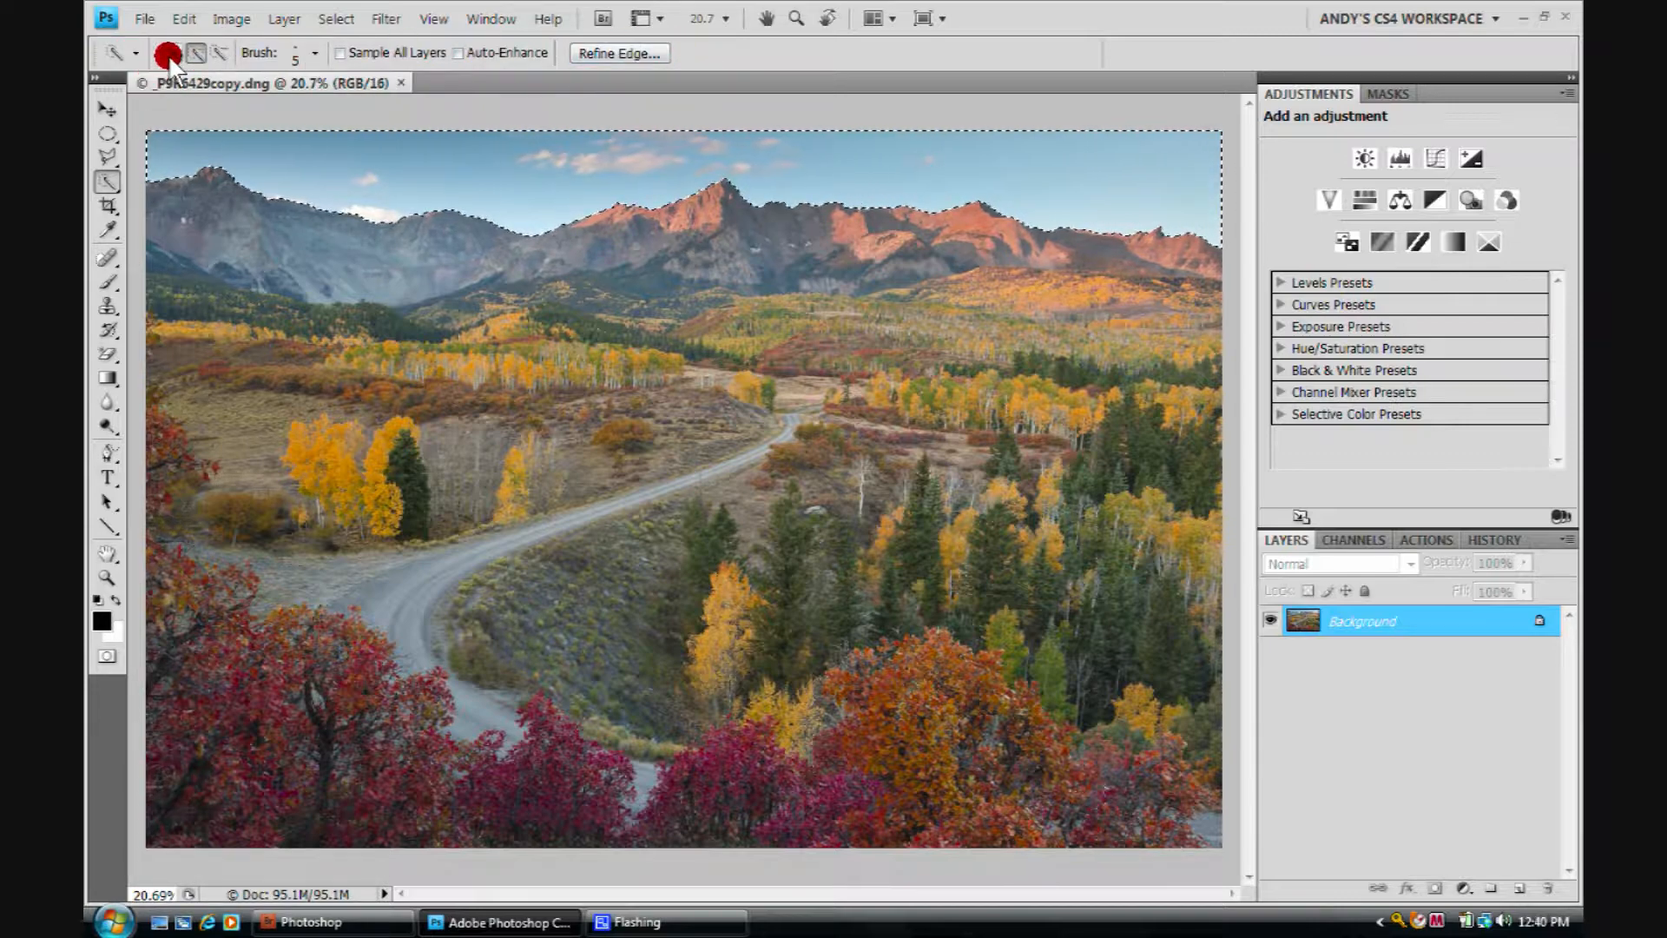
click(98, 149)
click(104, 132)
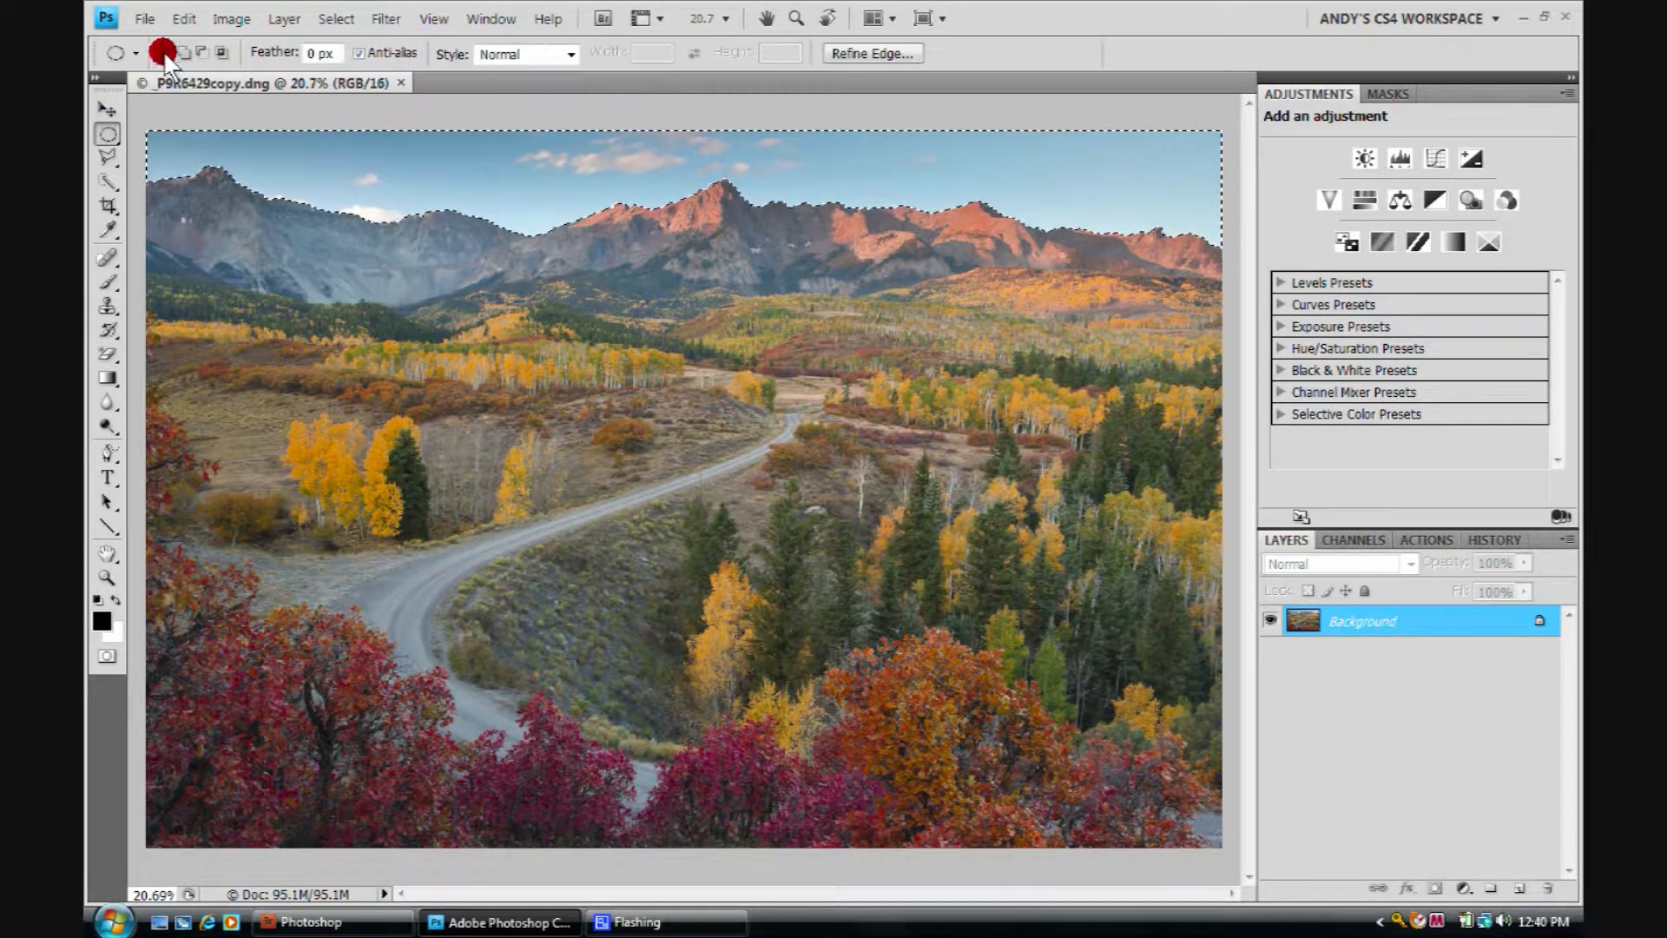
click(105, 178)
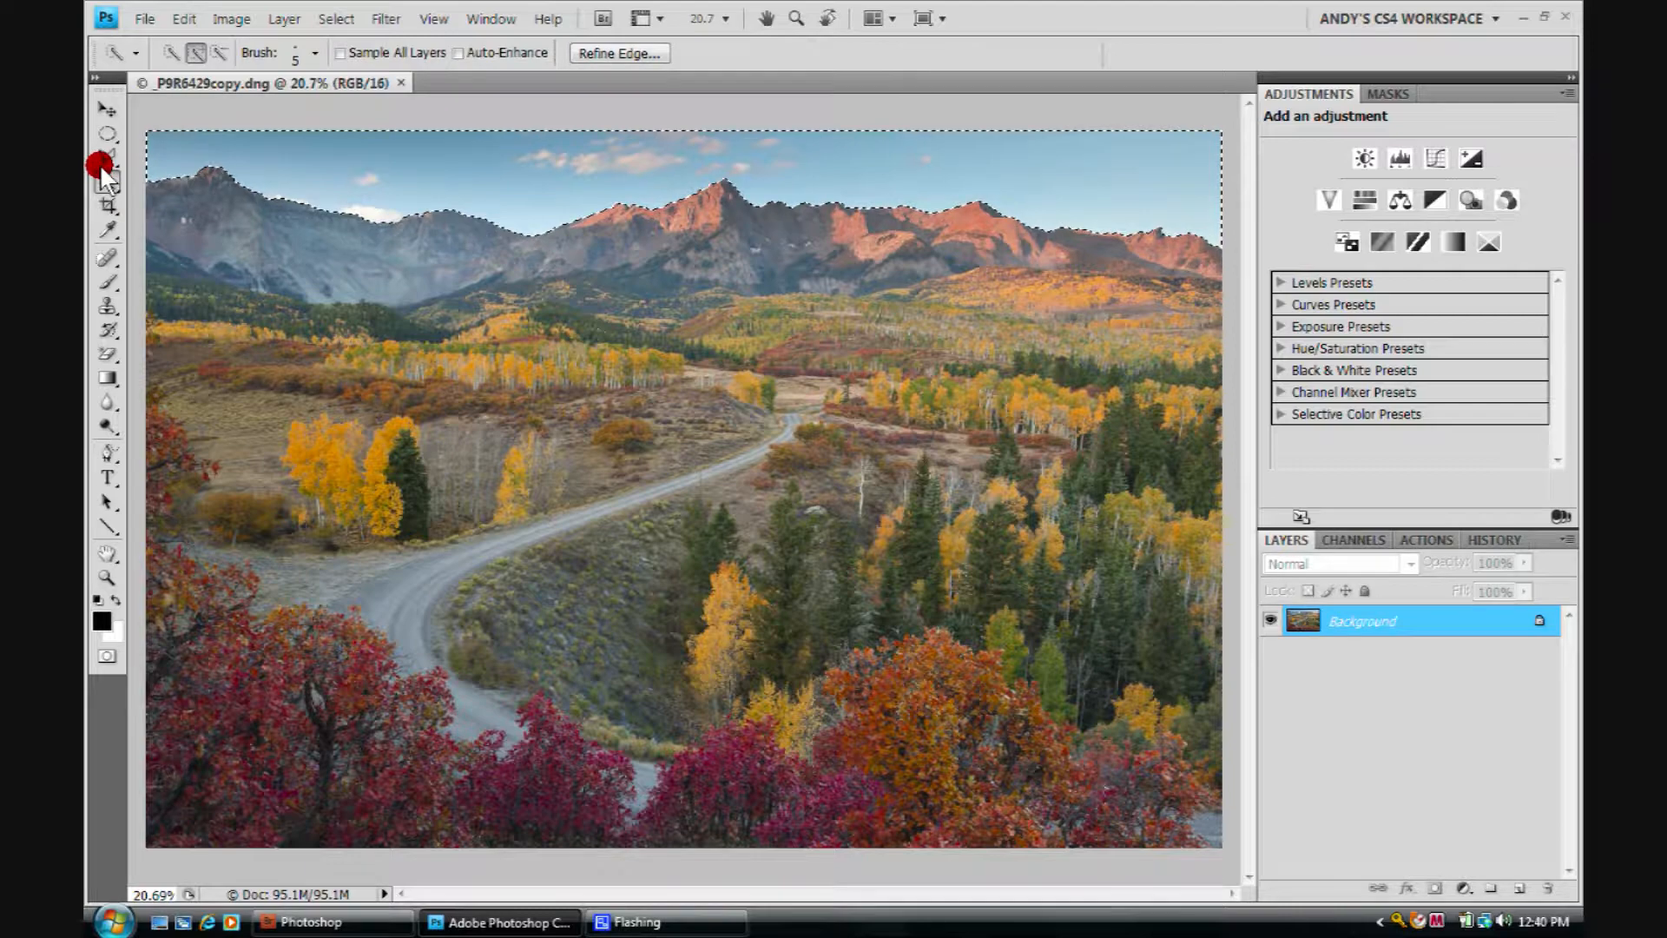
click(193, 50)
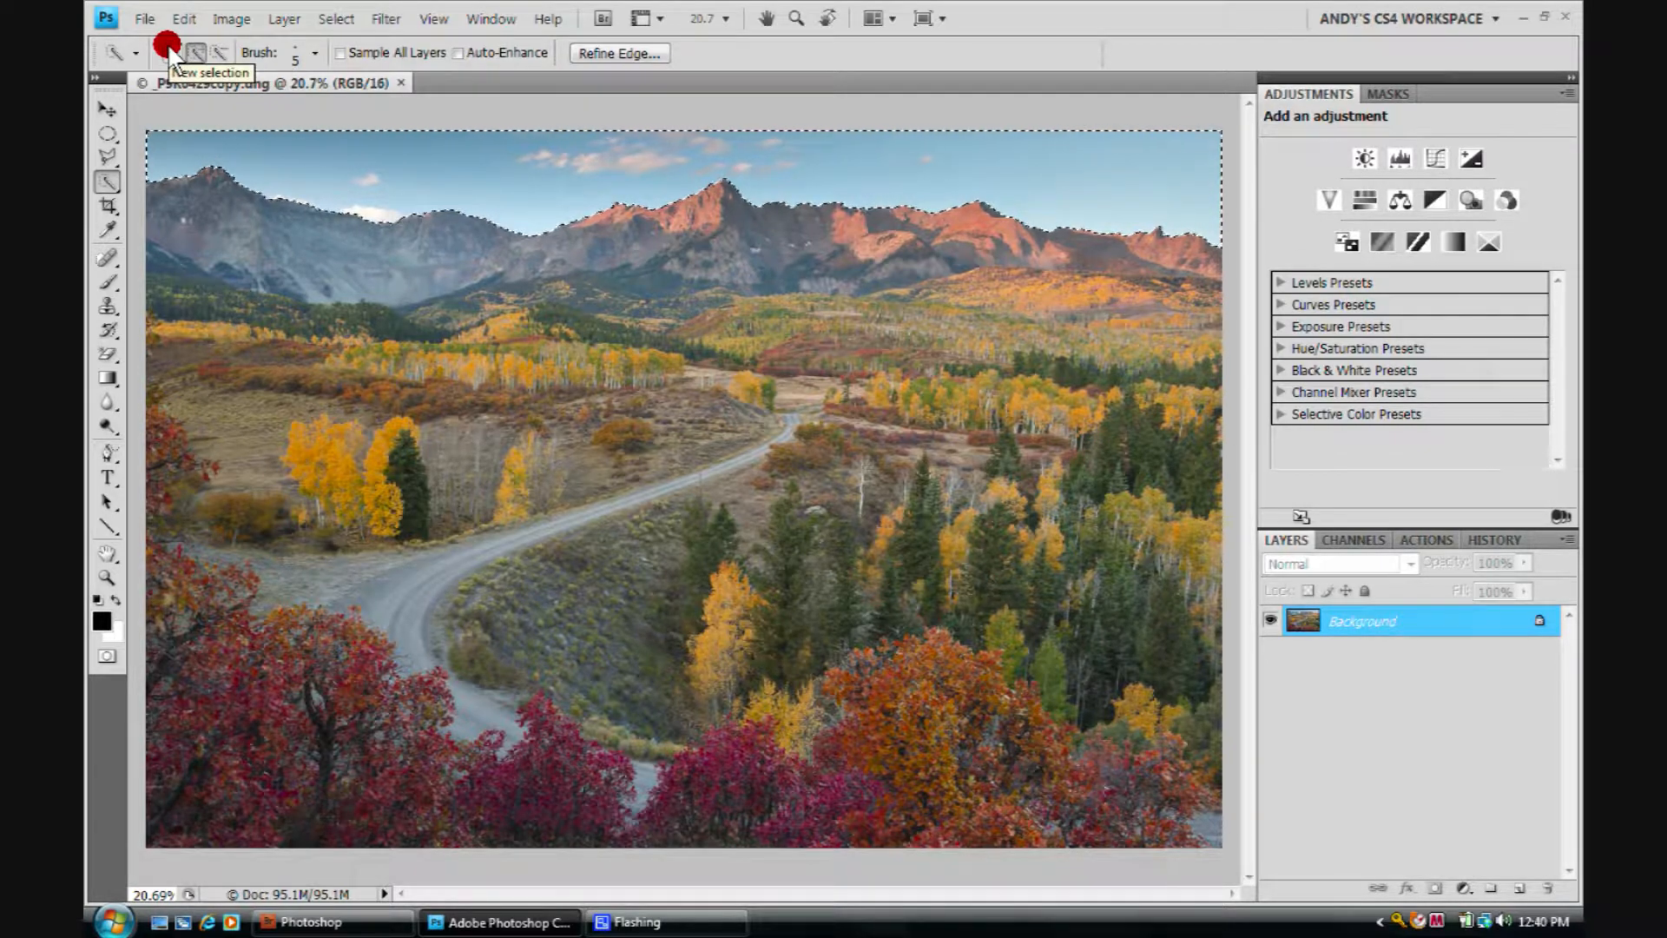
Try a new Quick Selection along the dirt road, extend it toward the foreground, and restore the sky selection
click(170, 52)
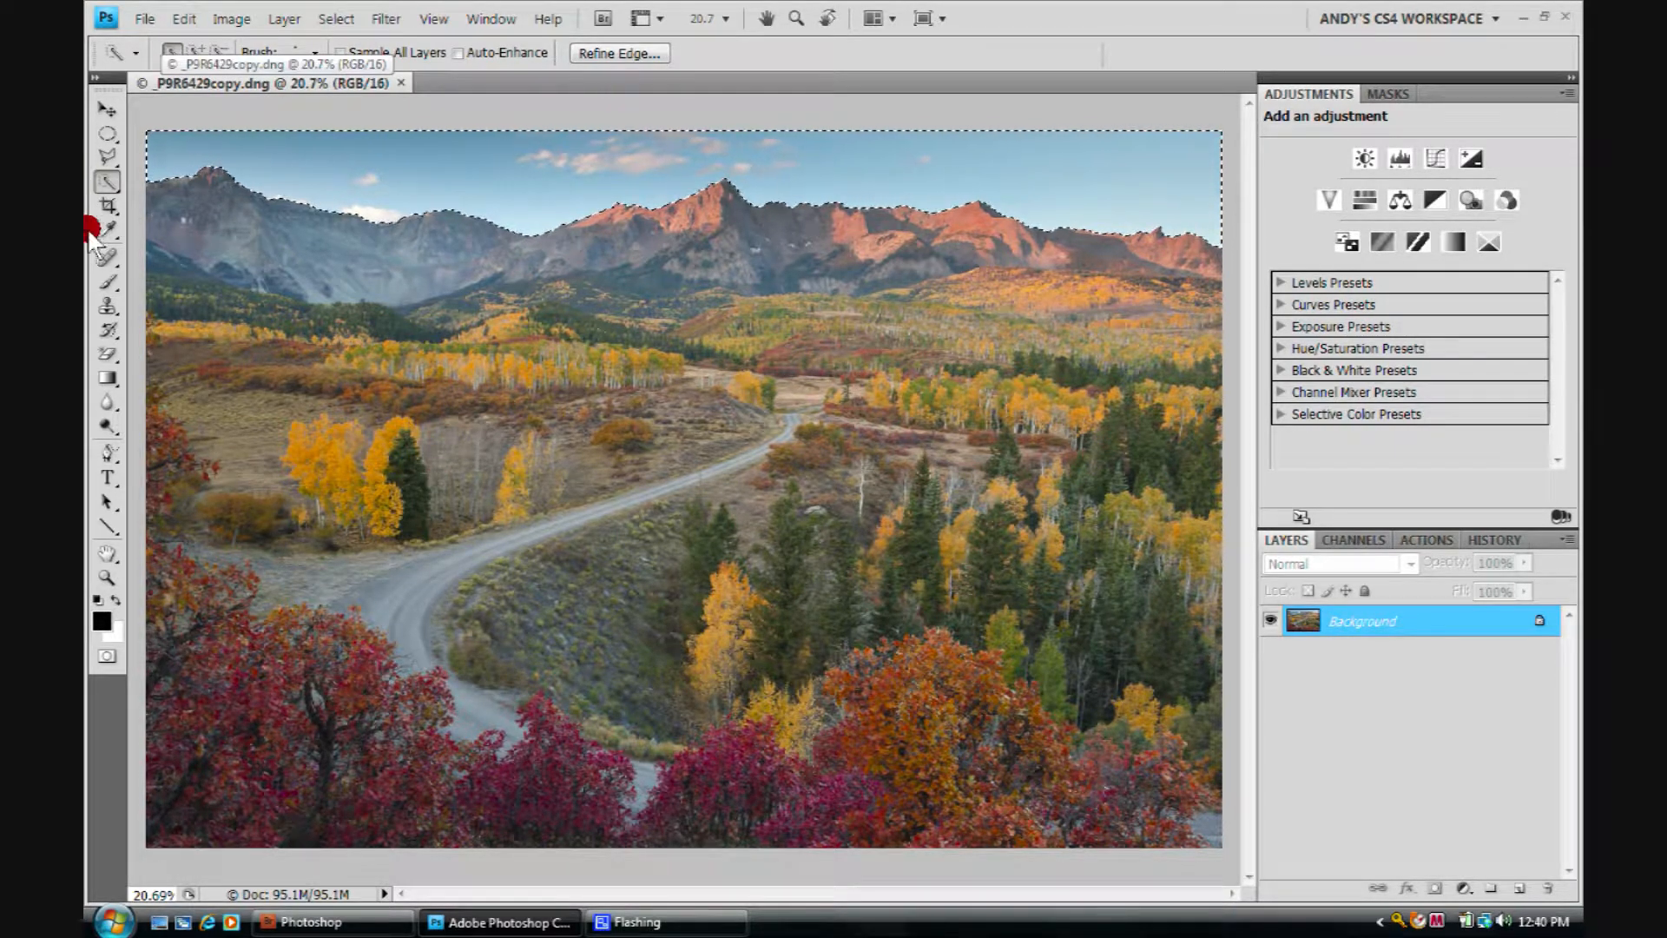
key(ctrl+d)
drag(485, 537, 788, 398)
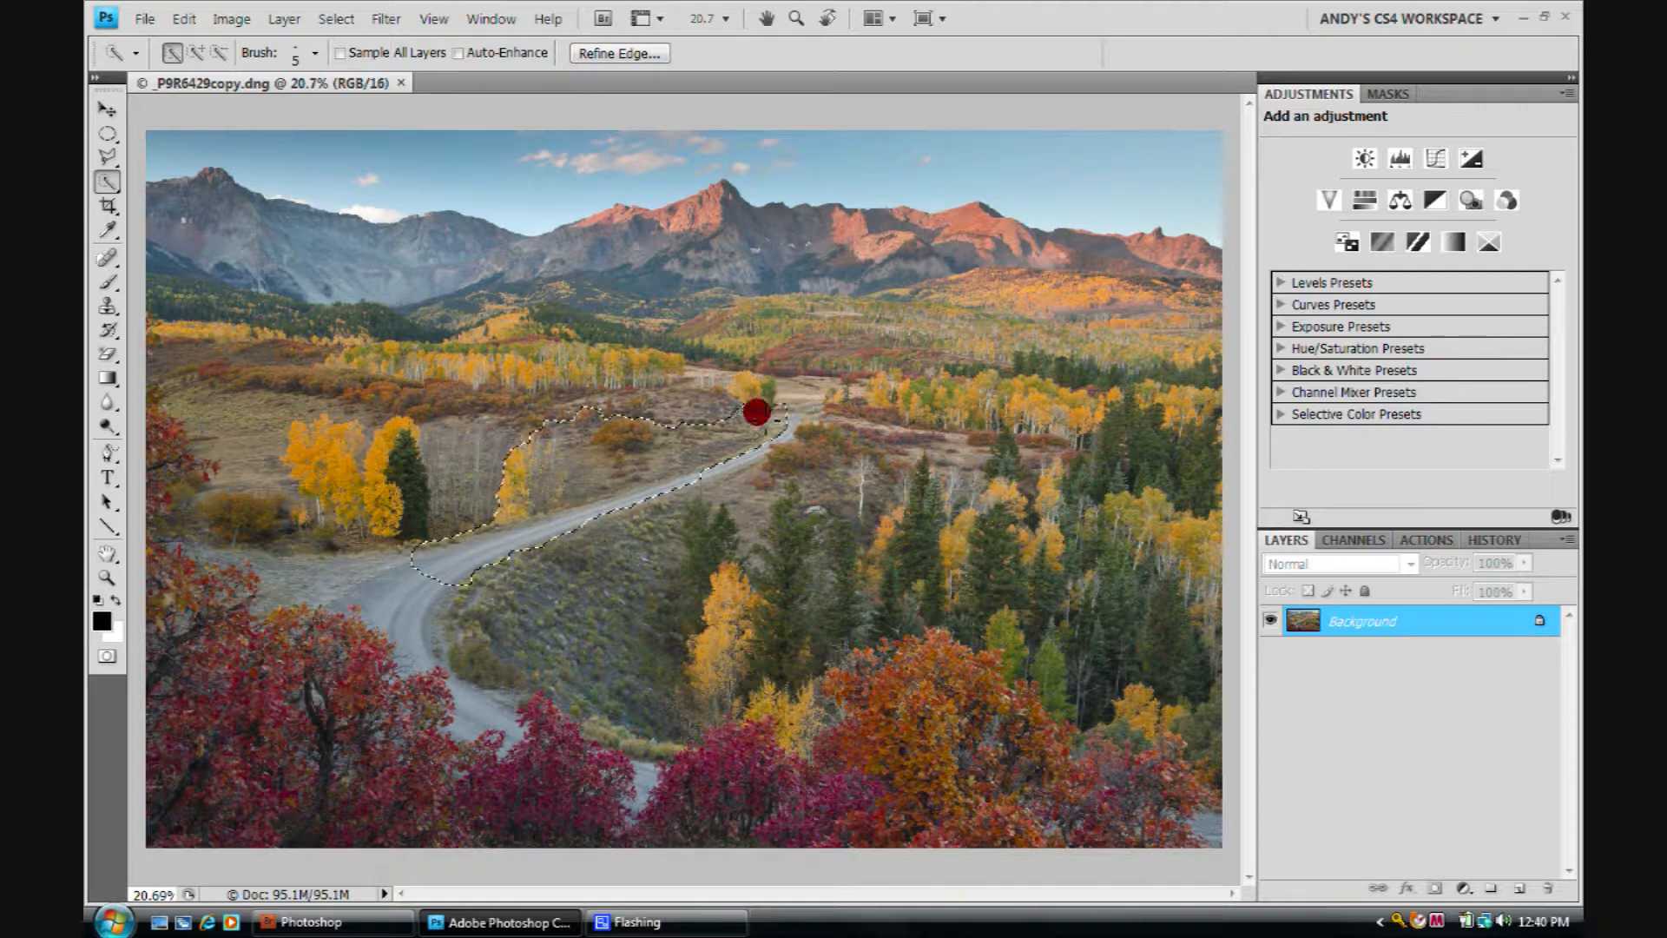
click(193, 592)
click(364, 448)
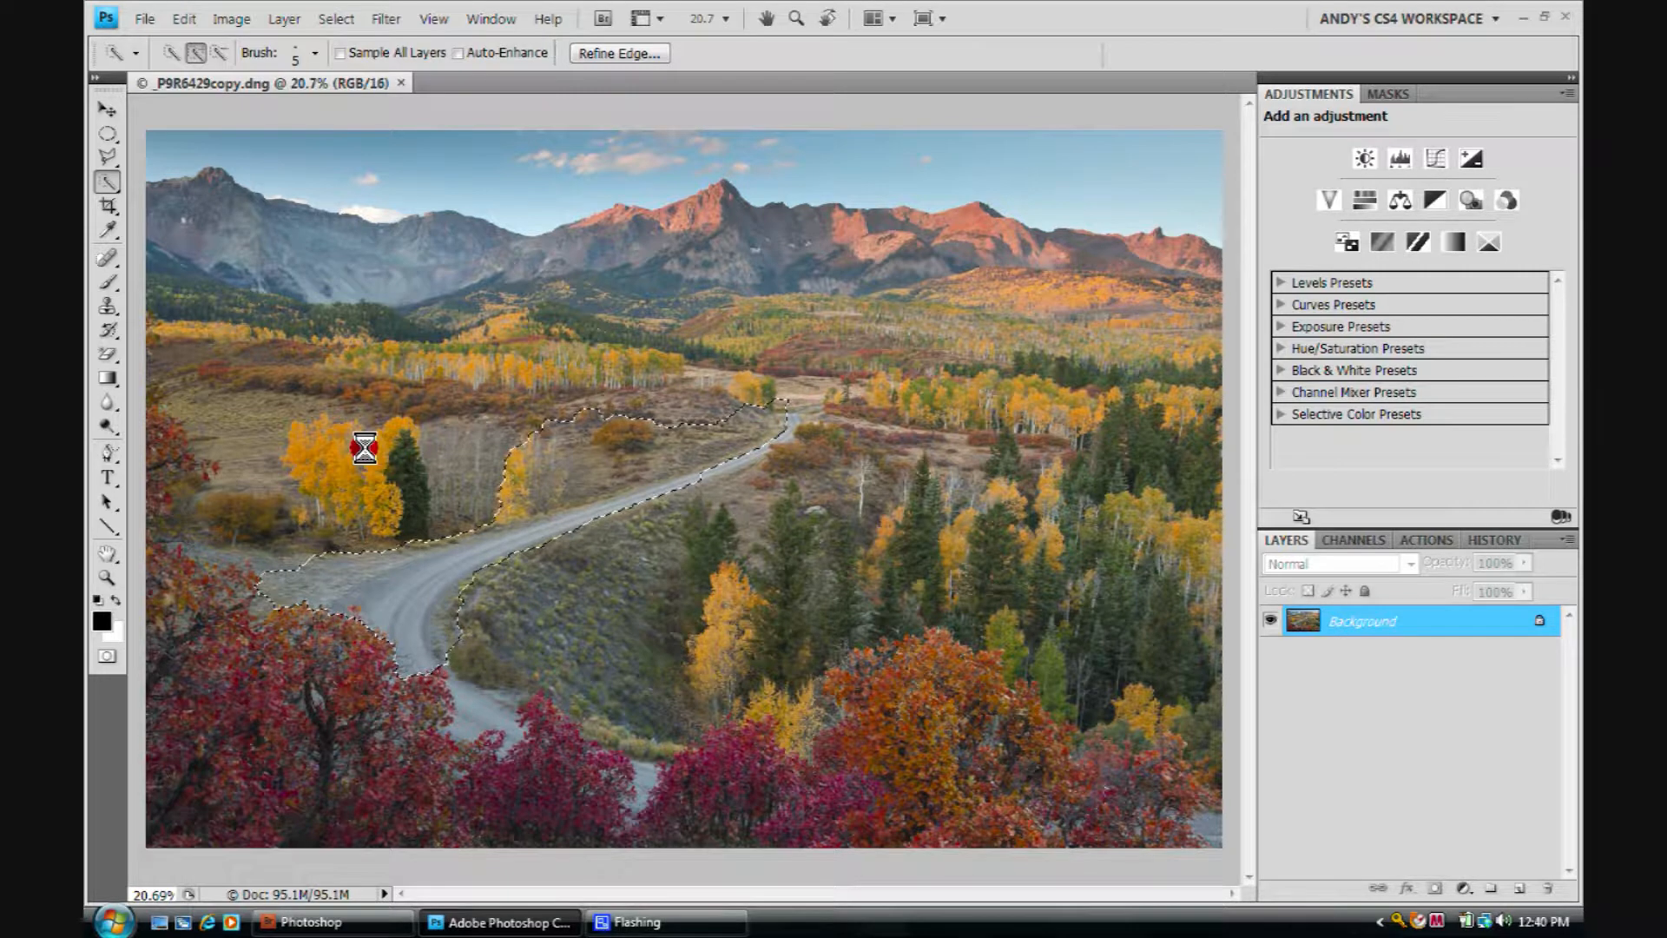
key(ctrl+z)
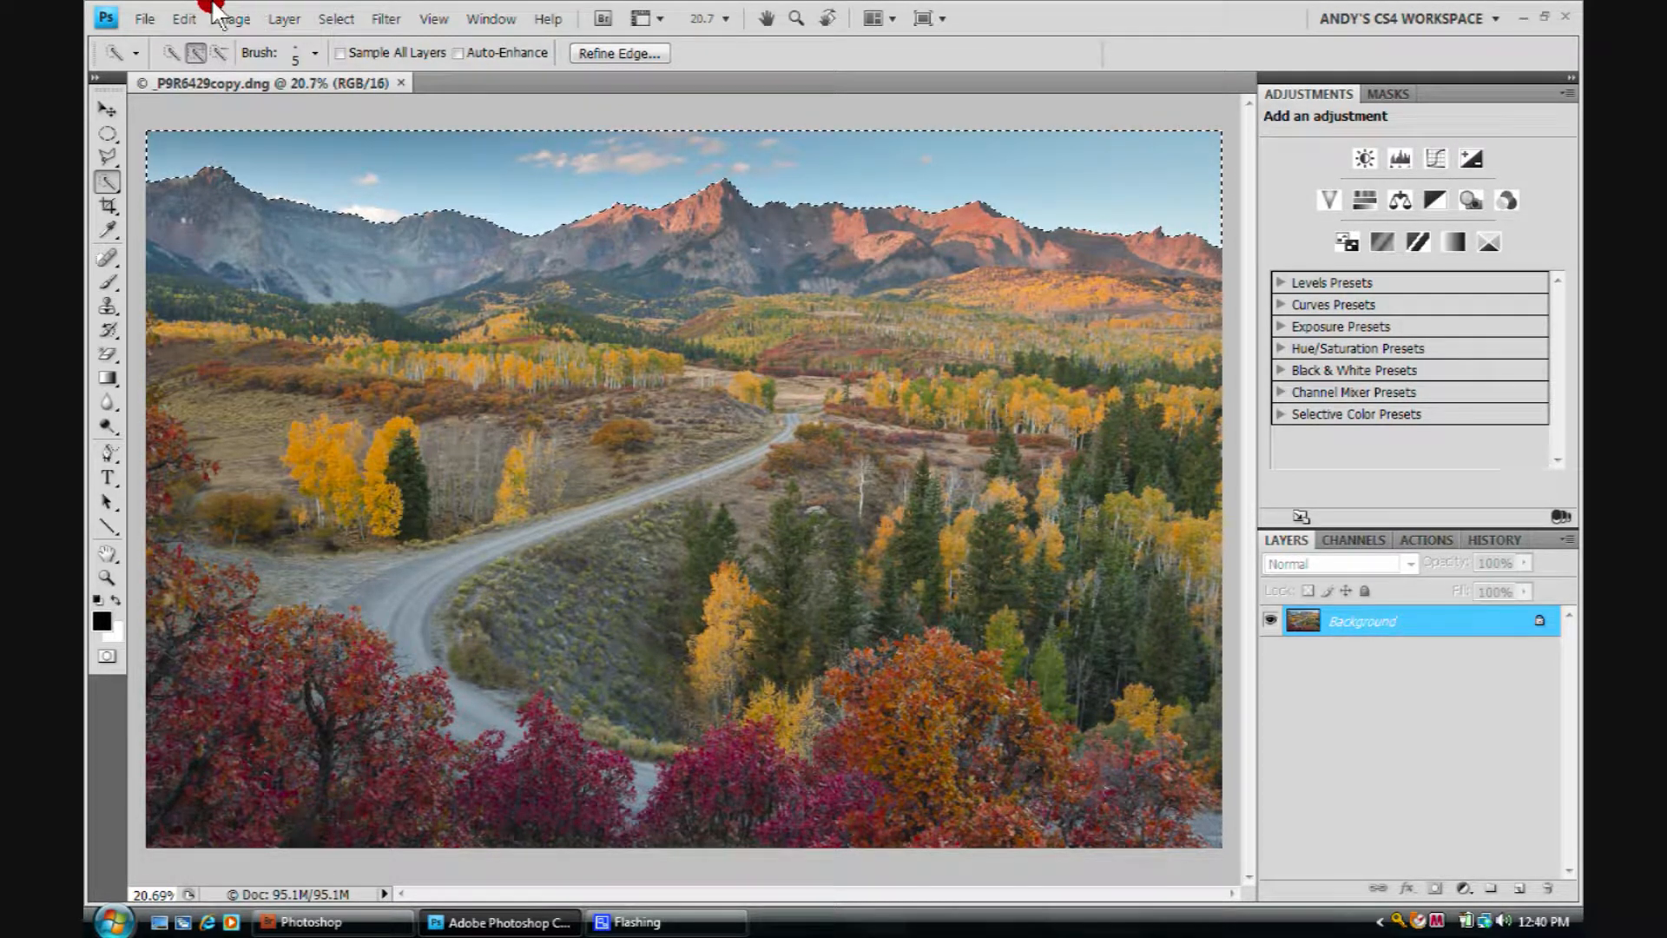
Add a patch of mountain below the far-left peak to the sky selection
click(219, 49)
click(194, 53)
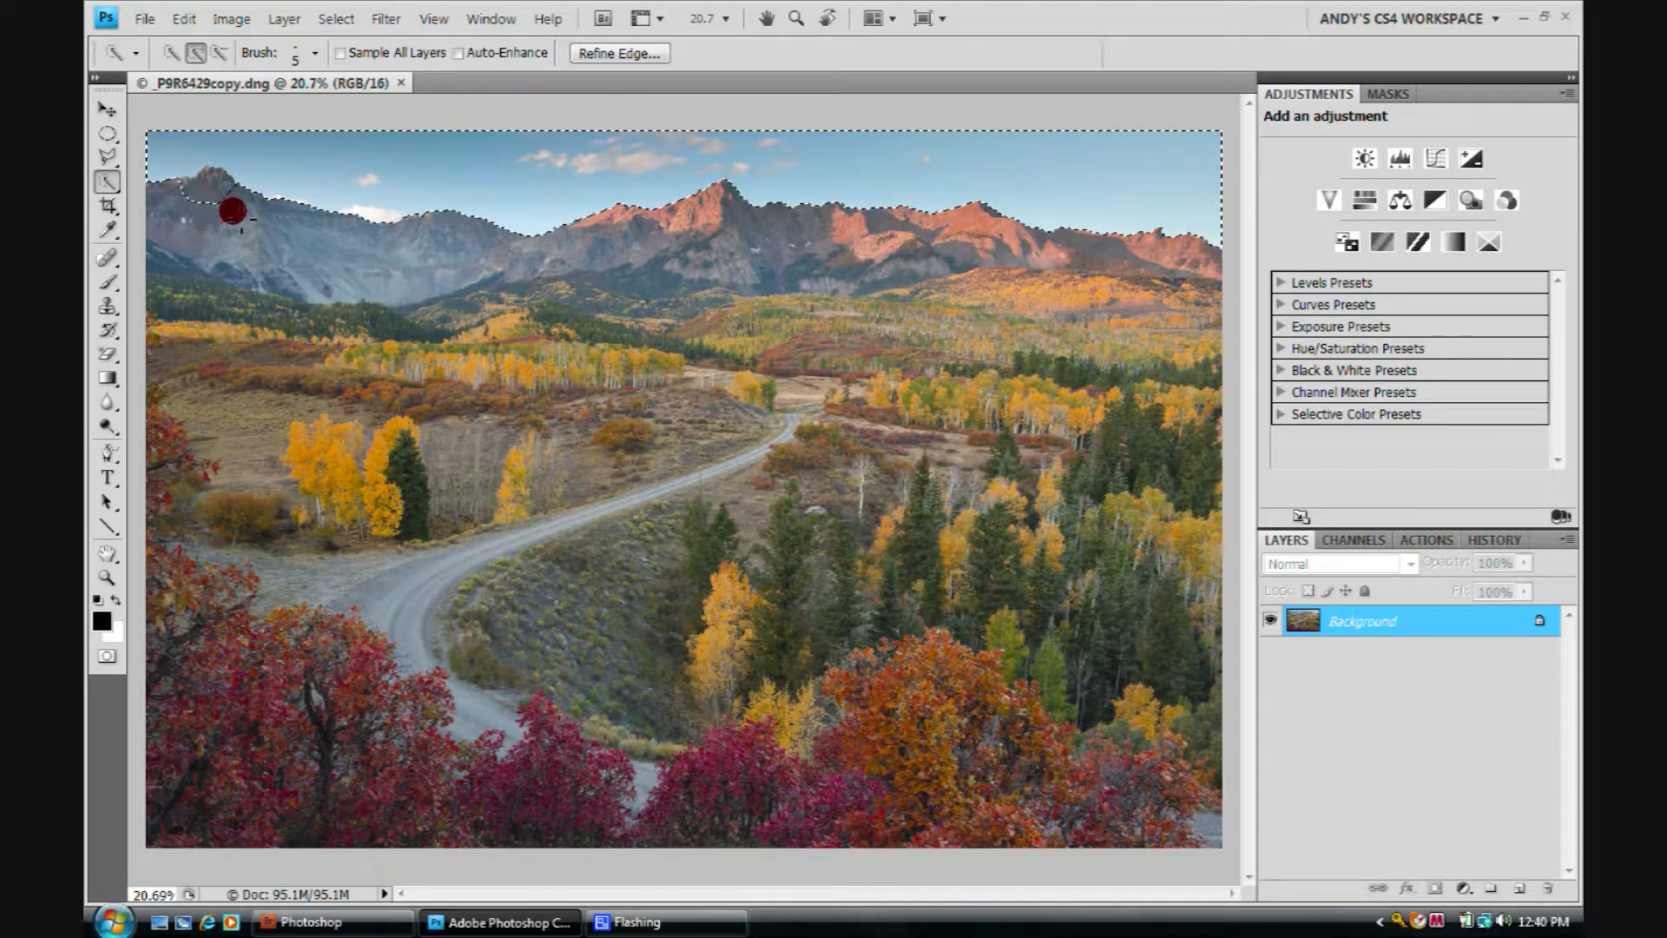
click(317, 331)
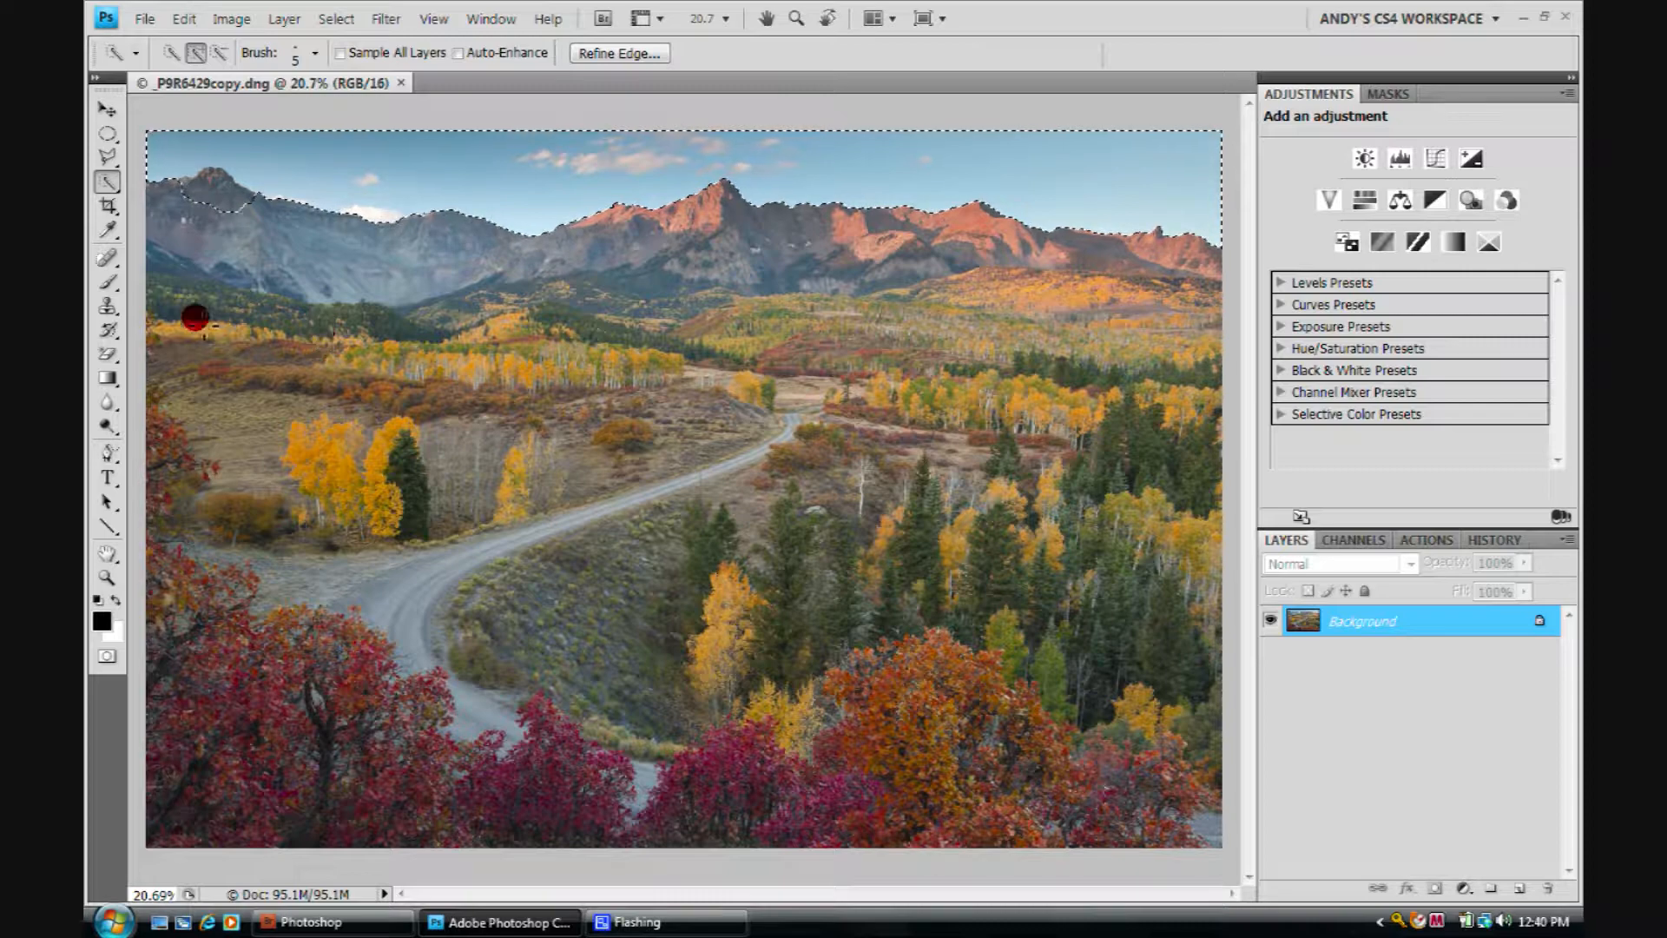
click(202, 61)
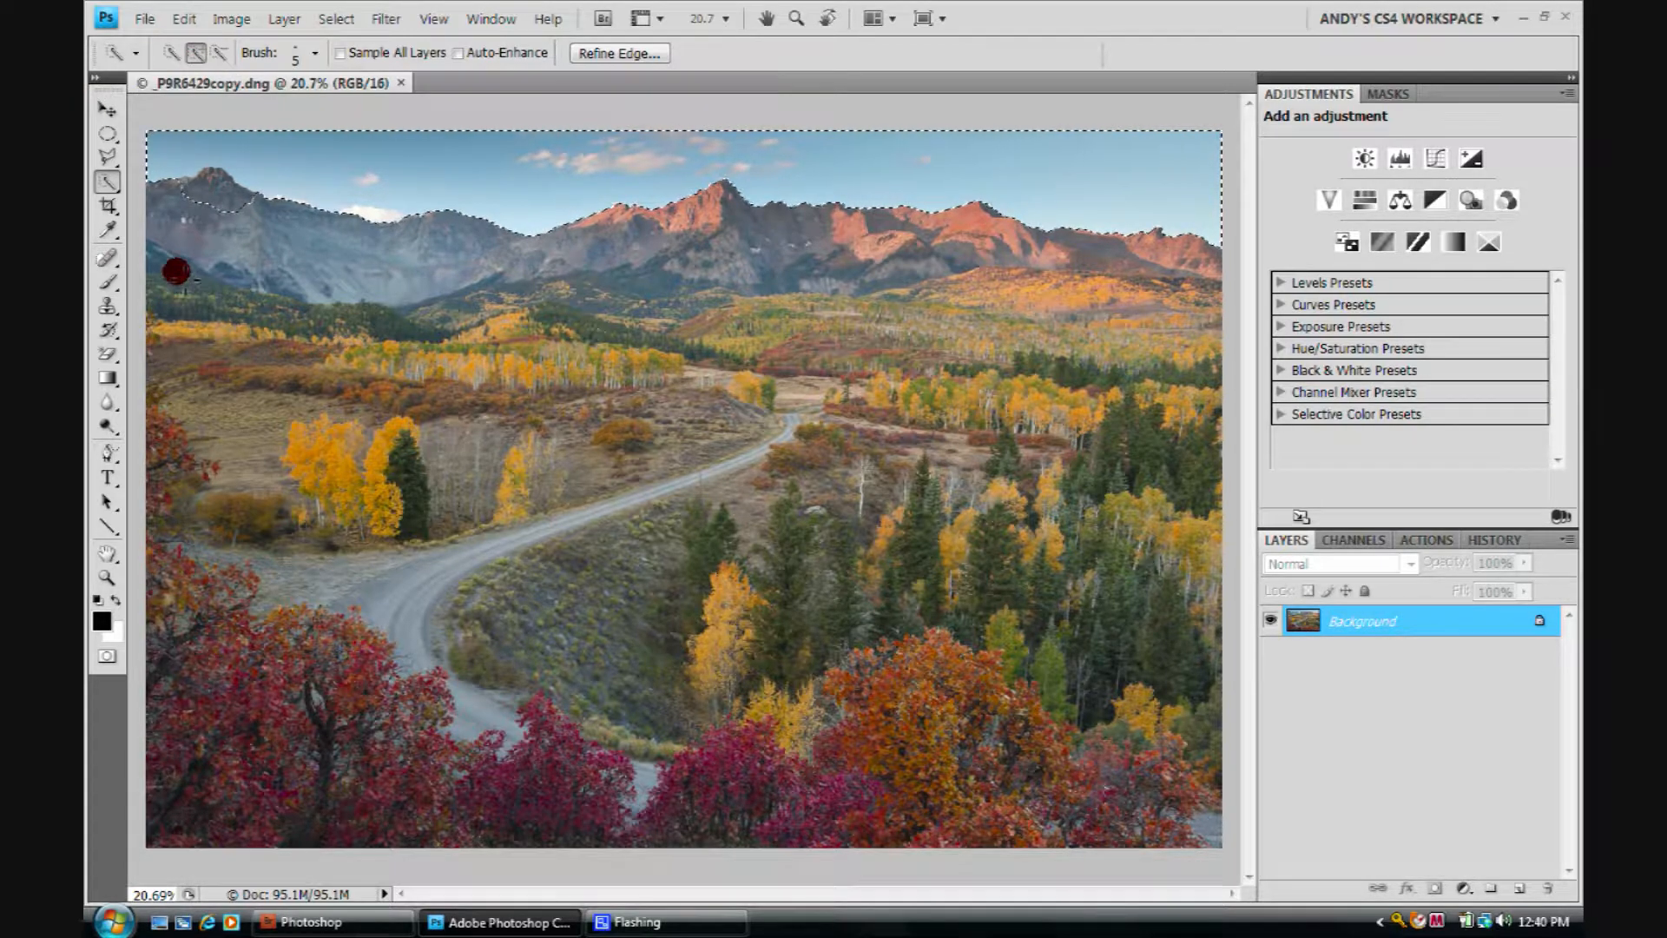
Subtract the extra mountain area below the far-left peak from the sky selection so it follows the ridge
click(221, 54)
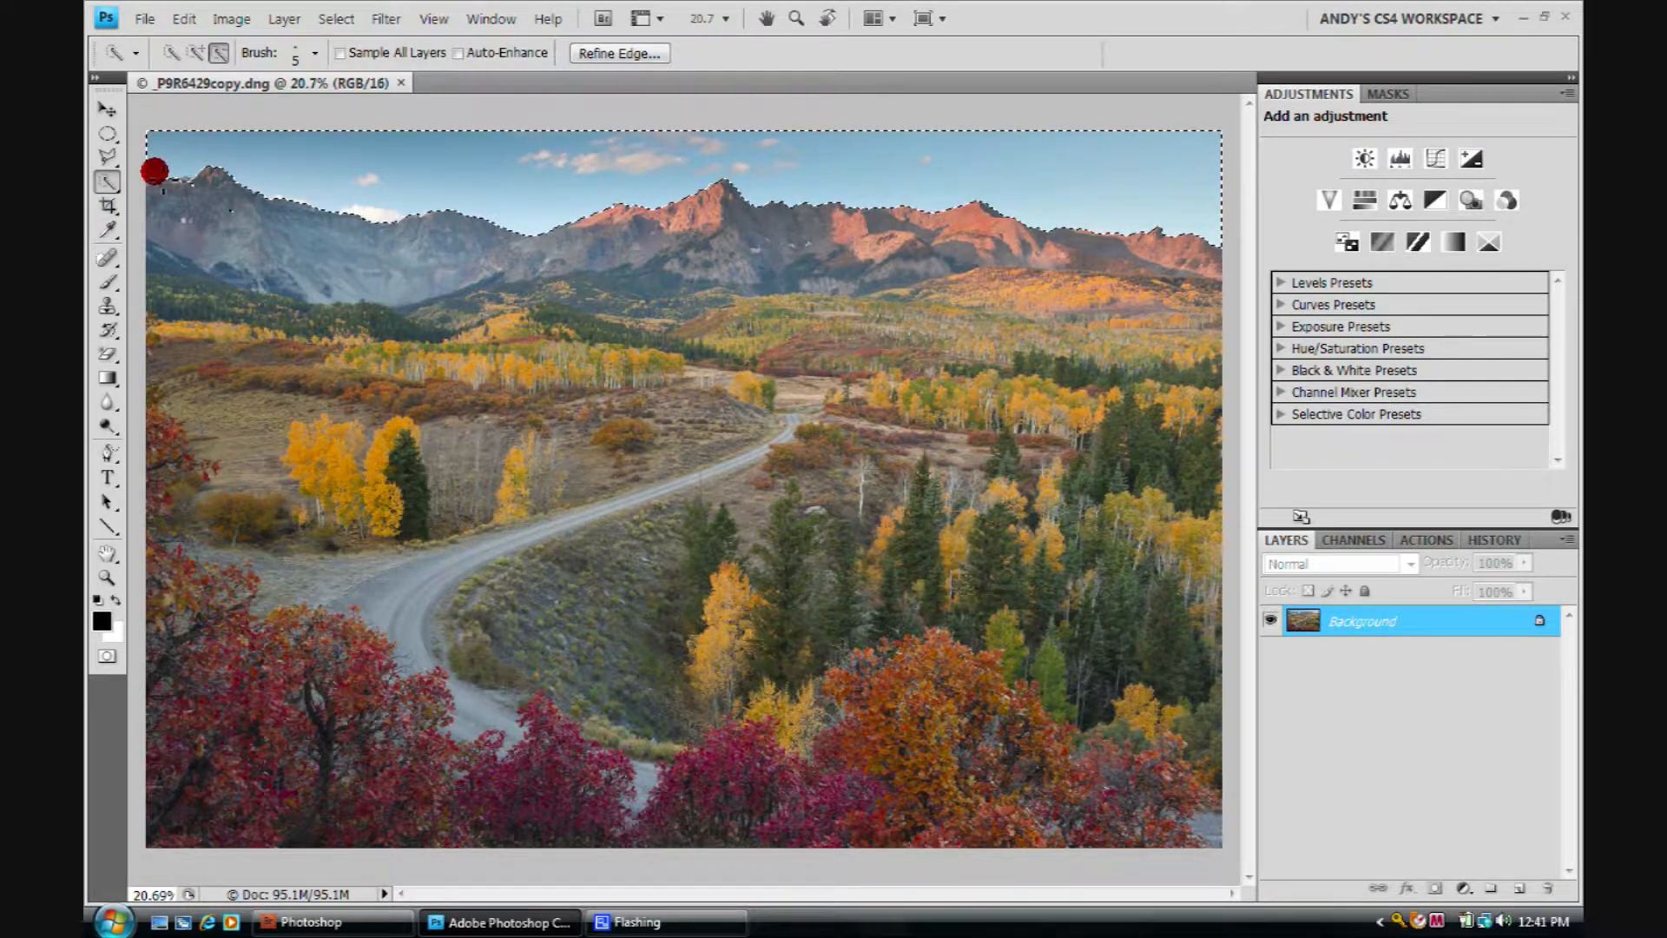
scroll(154, 167, up, 1)
scroll(155, 167, up, 4)
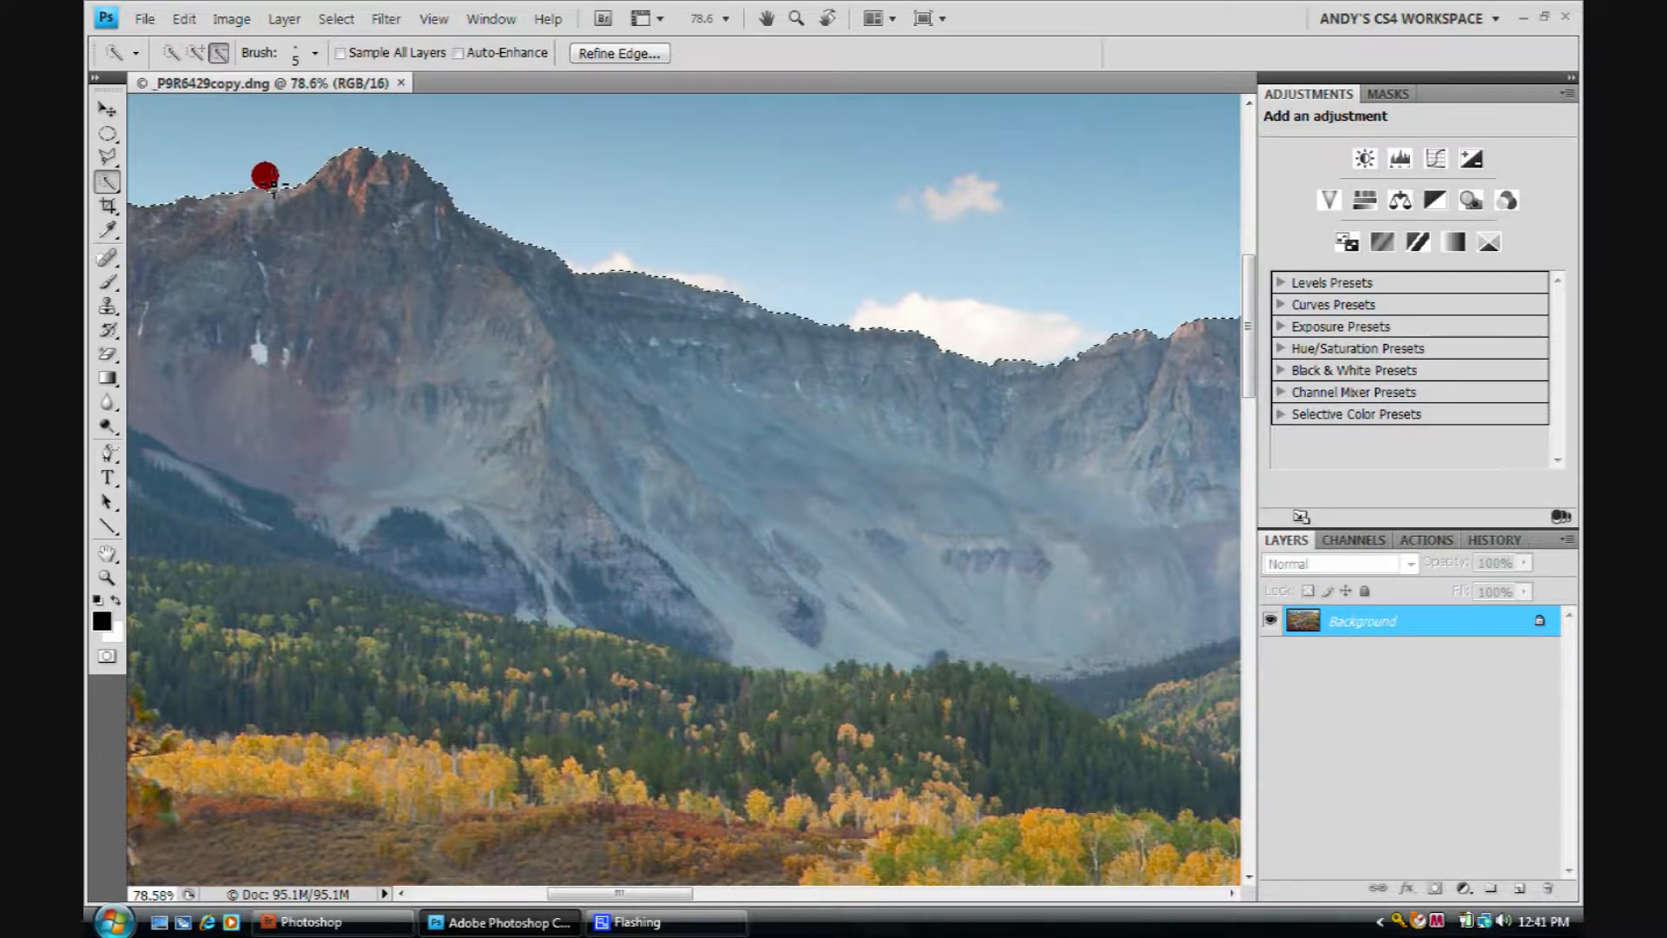
scroll(268, 179, up, 2)
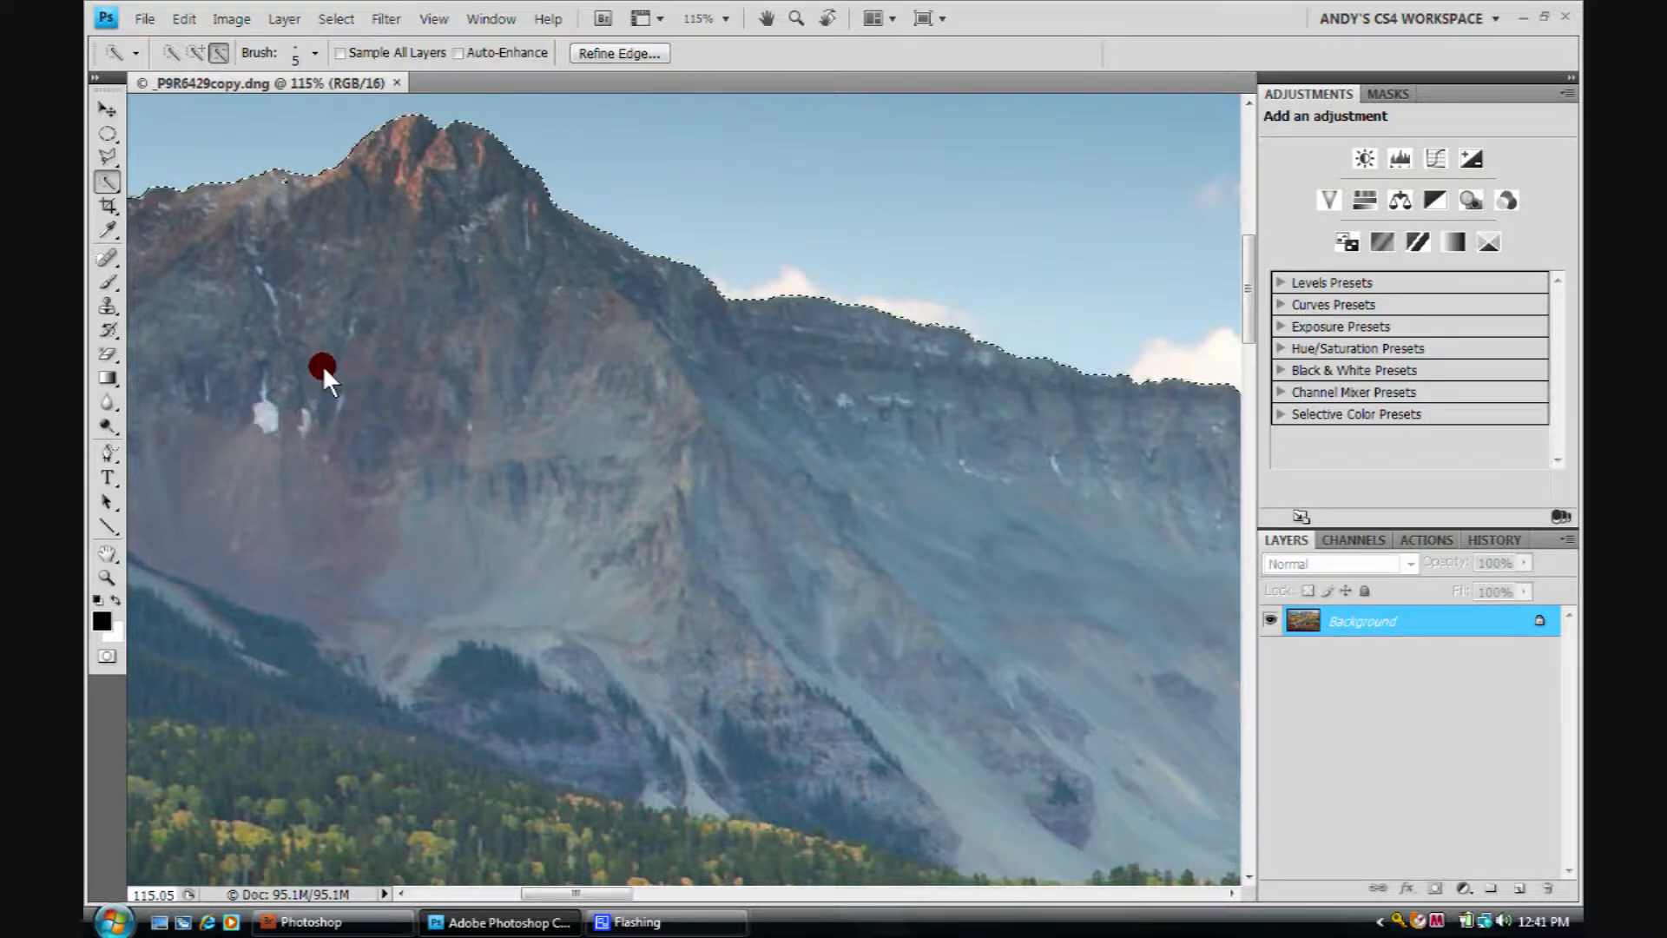
drag(270, 183, 300, 188)
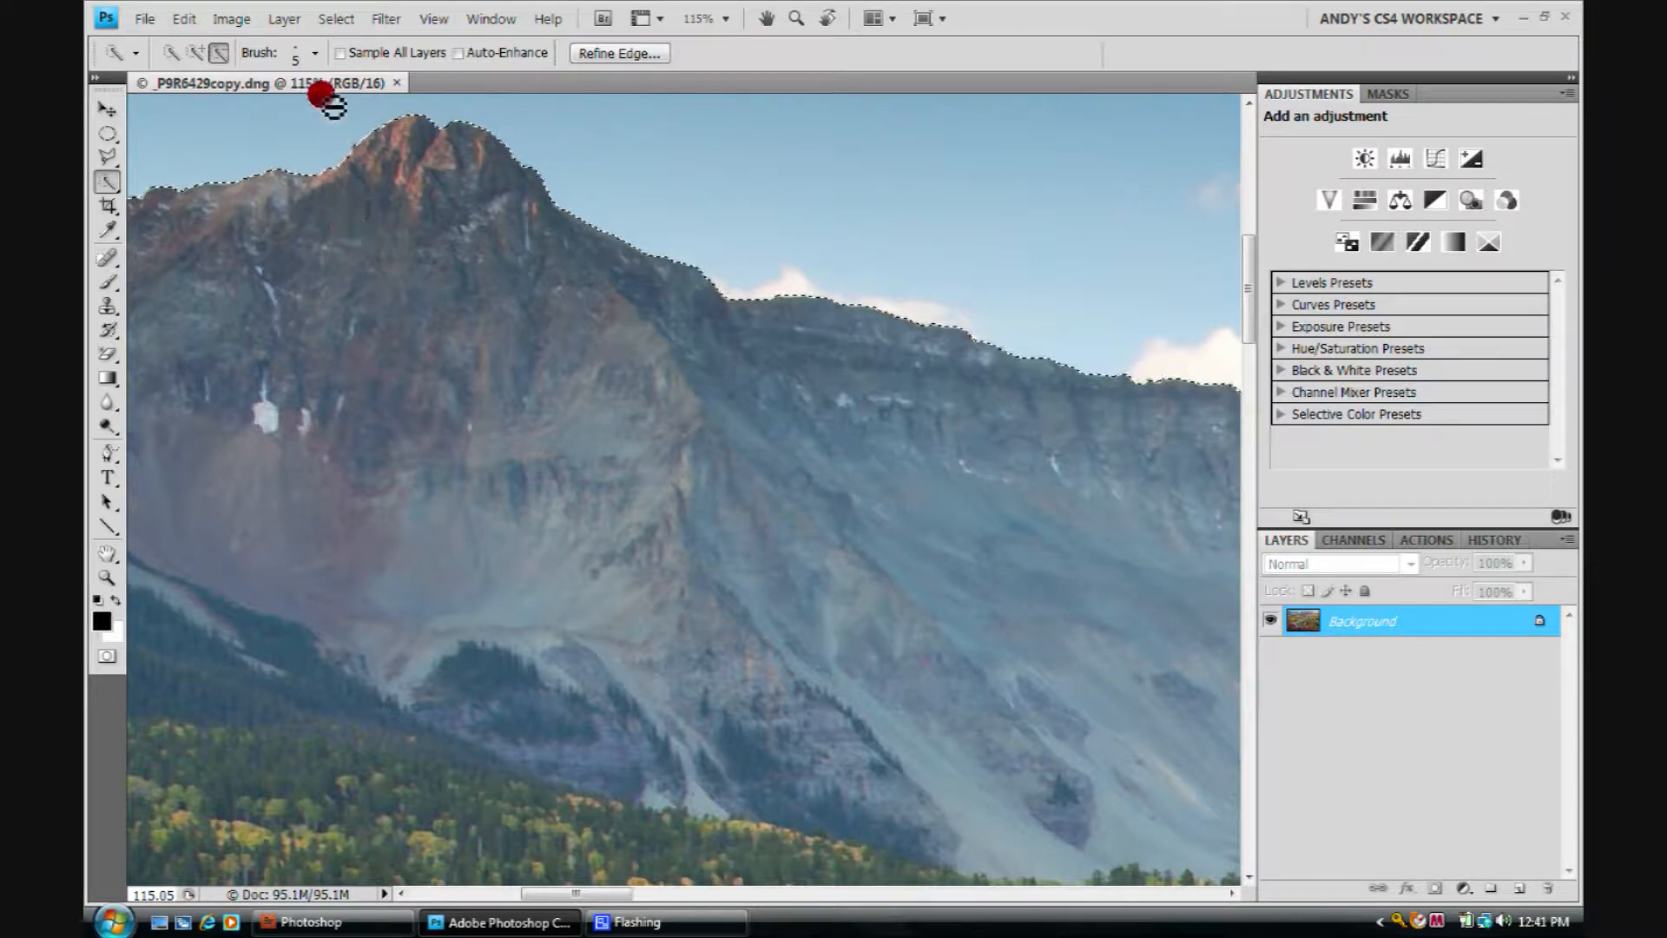
Examine the Quick Selection brush settings and the options of the Rectangular Marquee and Lasso tools, returning to Quick Selection
click(315, 54)
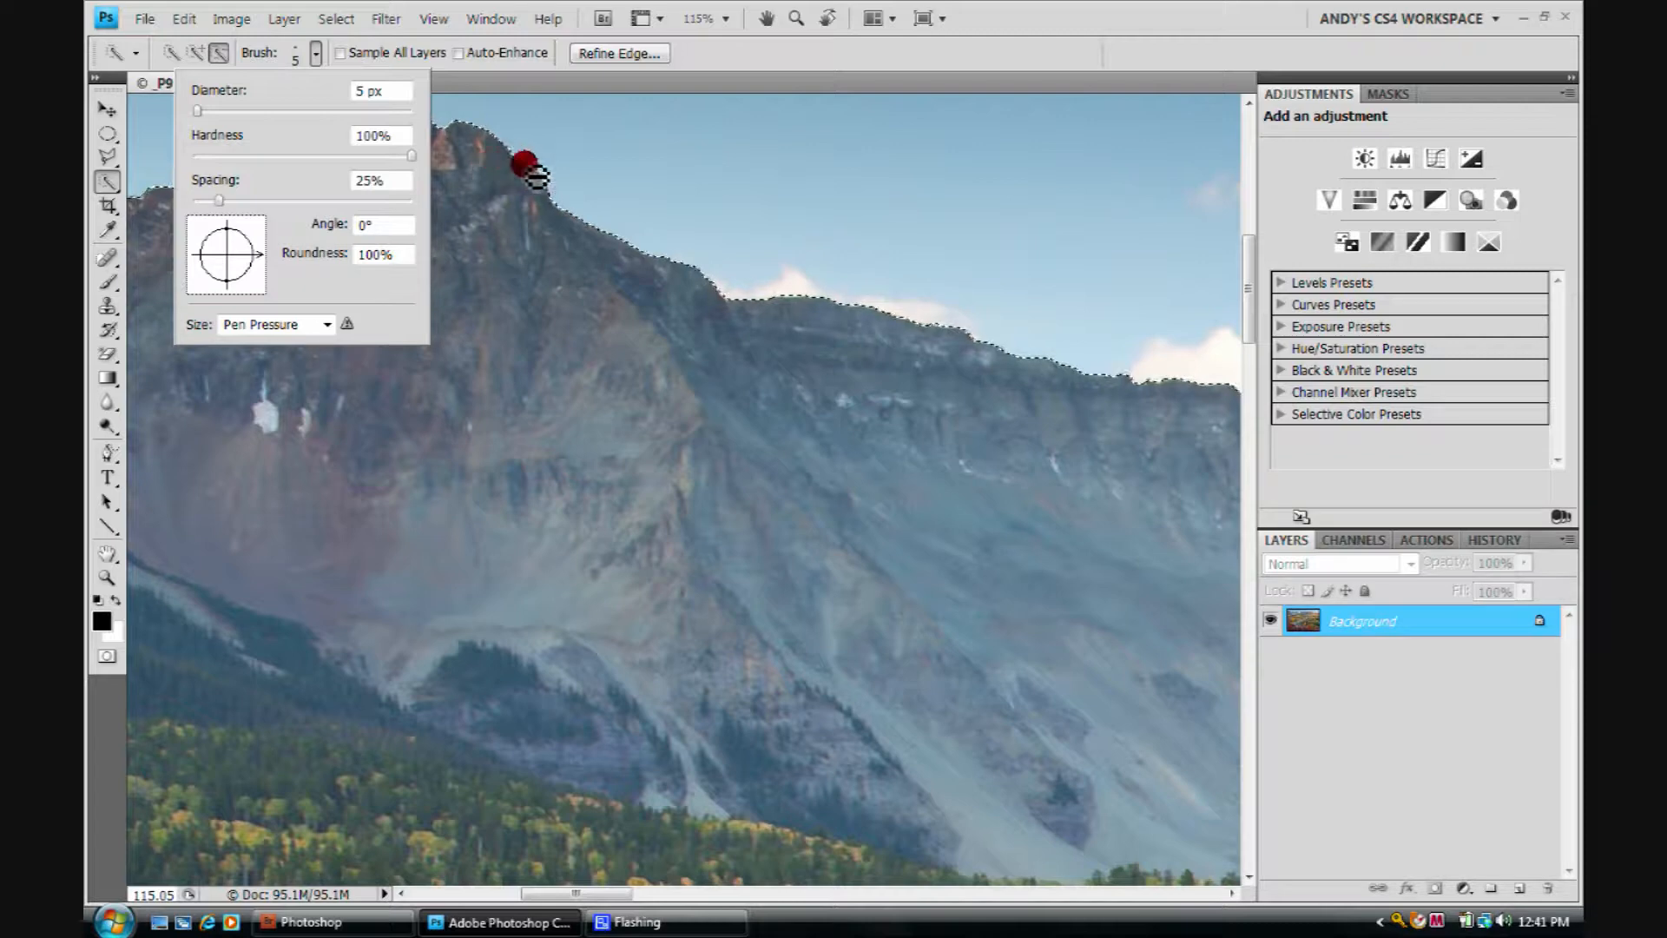
drag(575, 272, 645, 279)
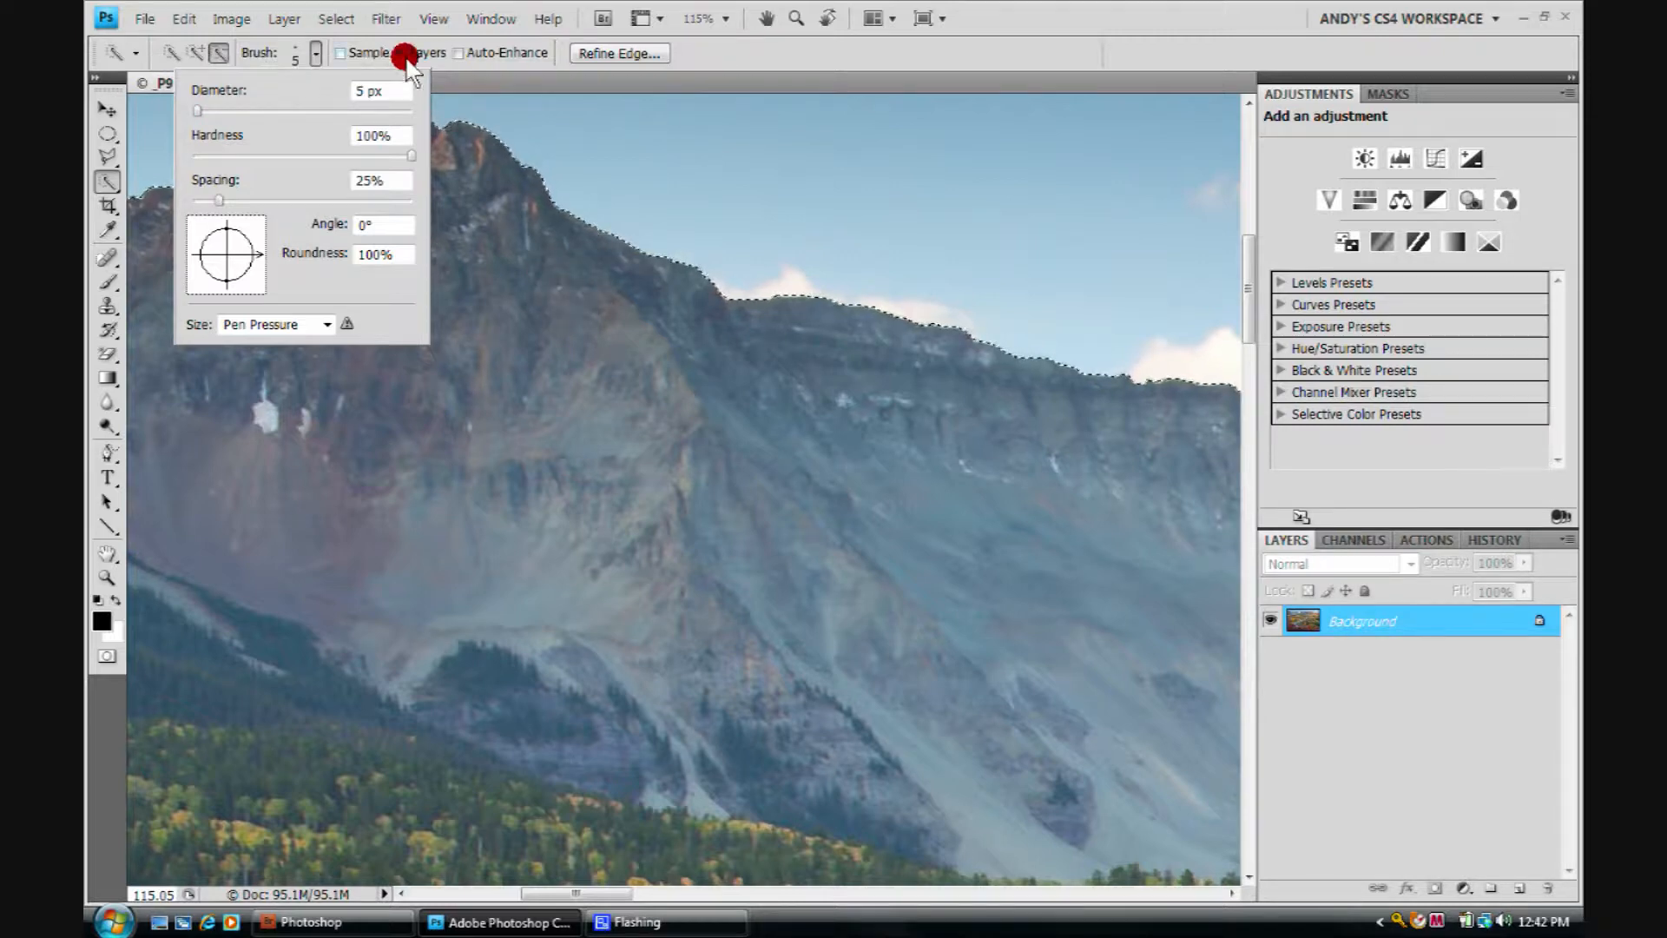
click(773, 50)
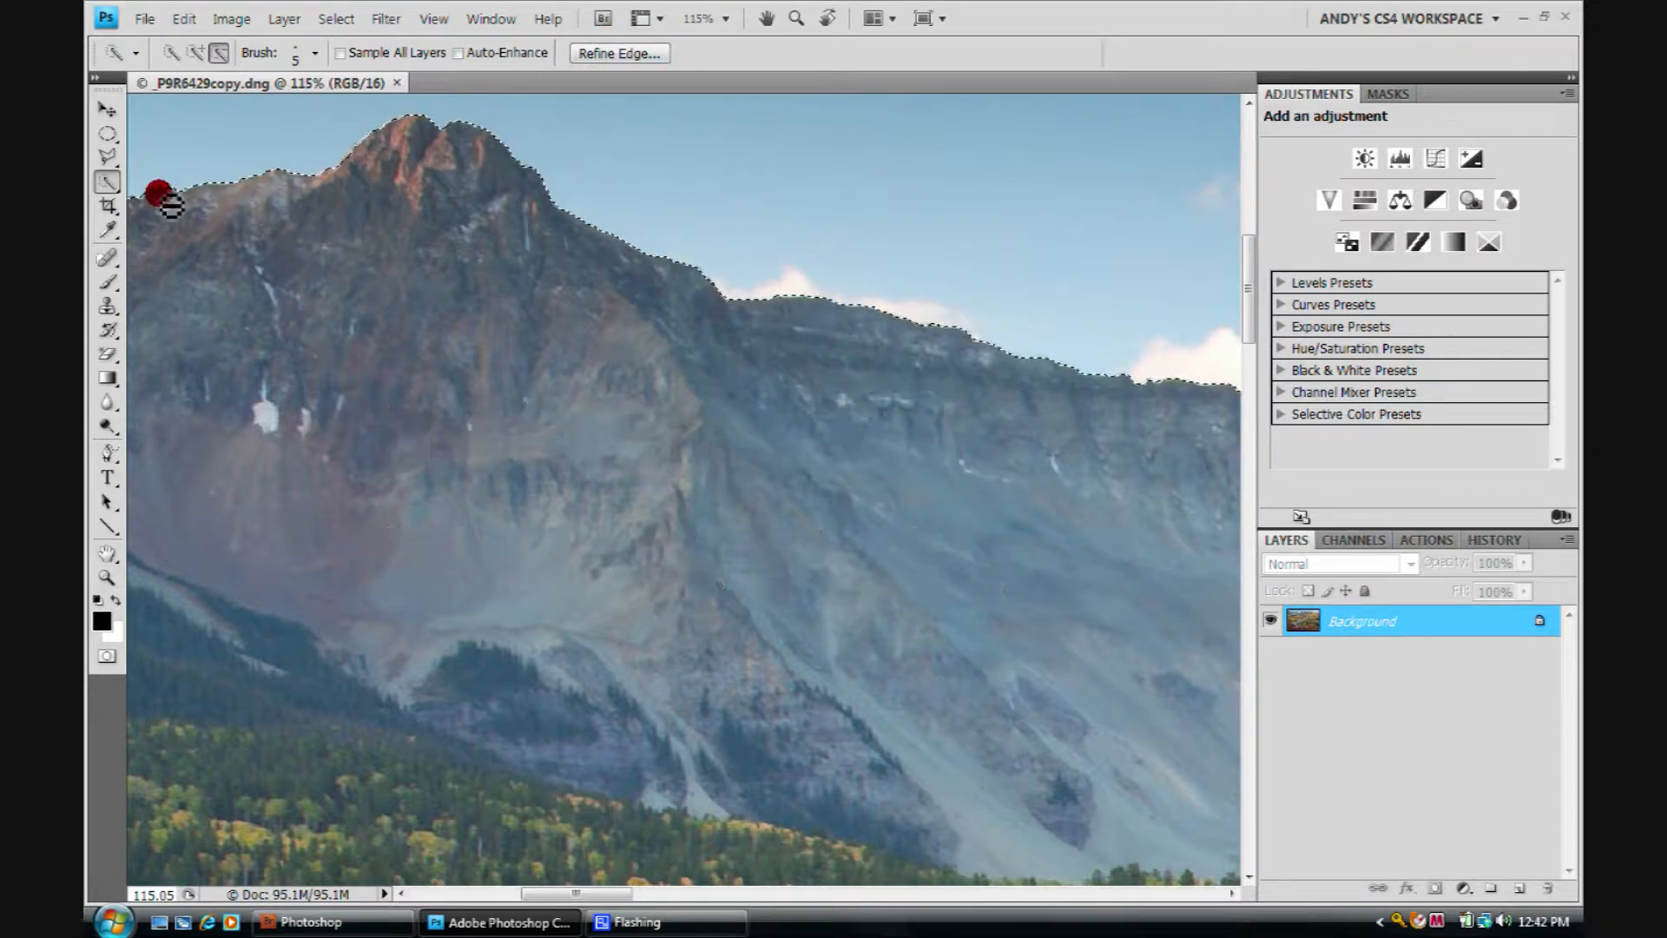
click(109, 153)
drag(103, 137, 201, 131)
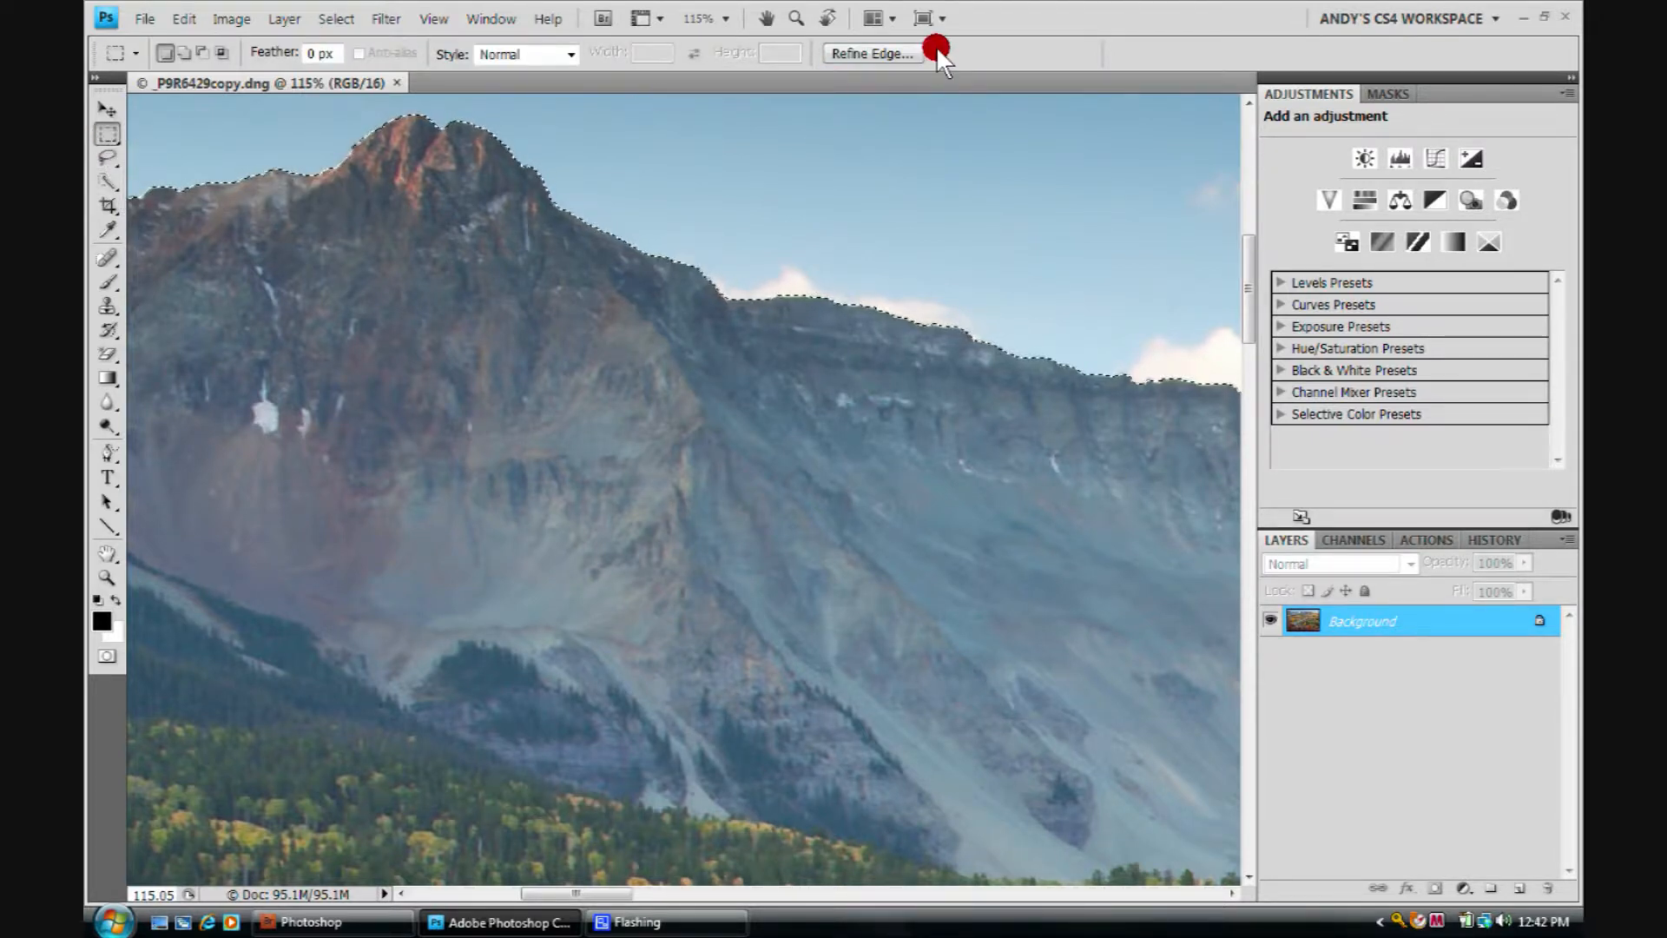
click(107, 156)
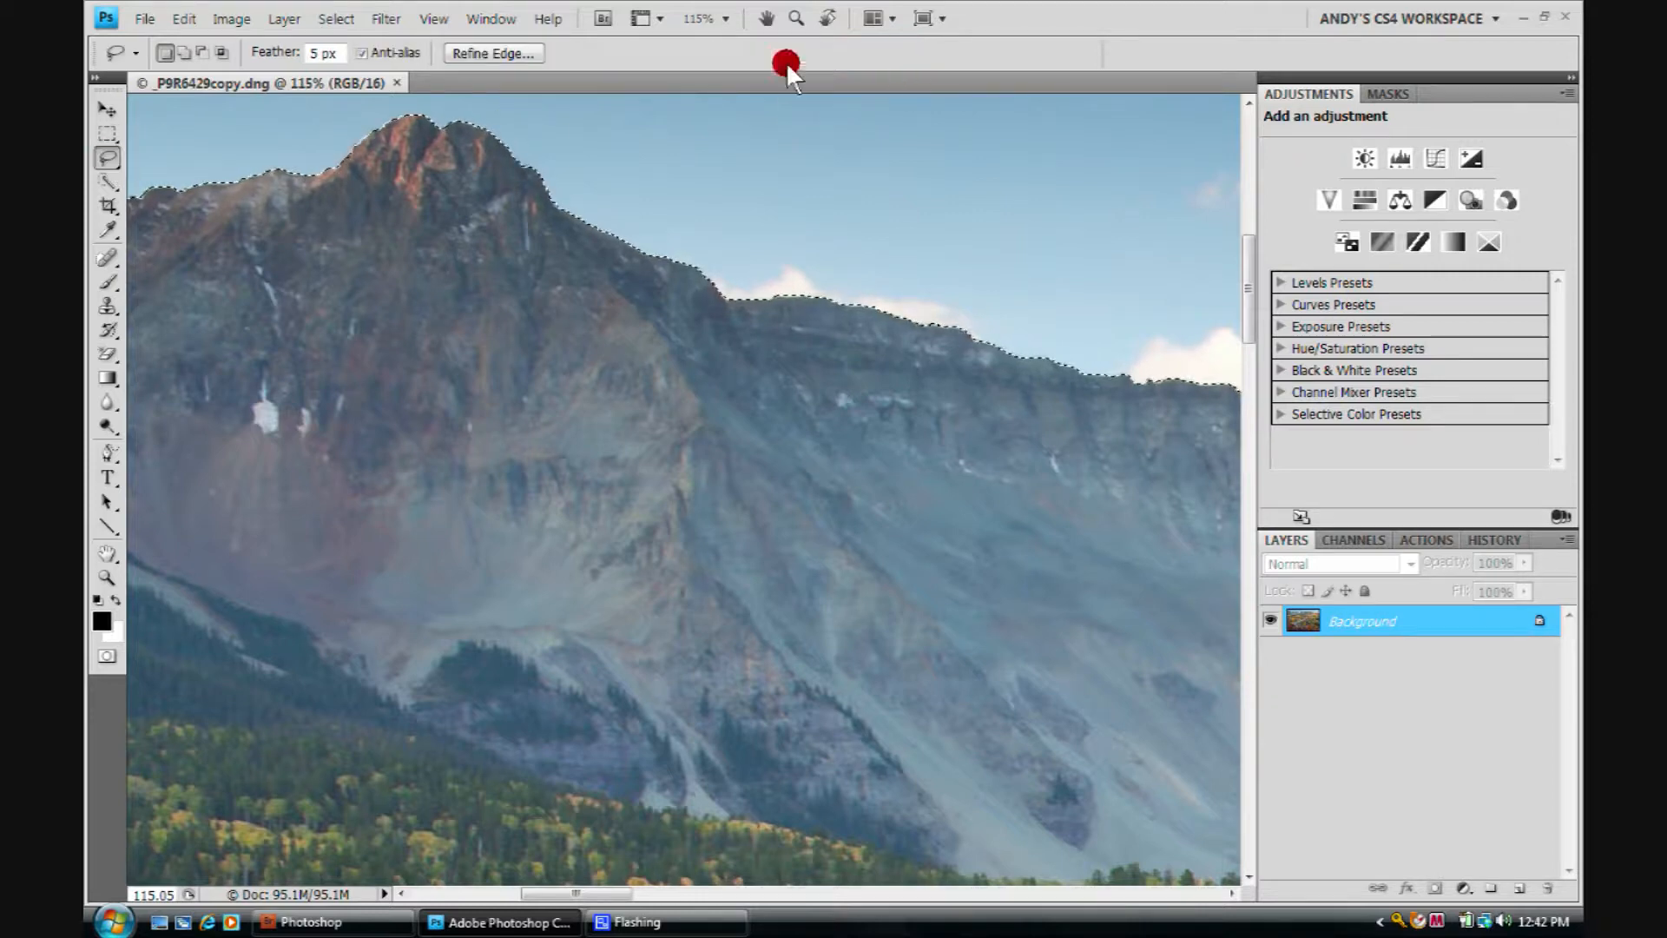
click(107, 181)
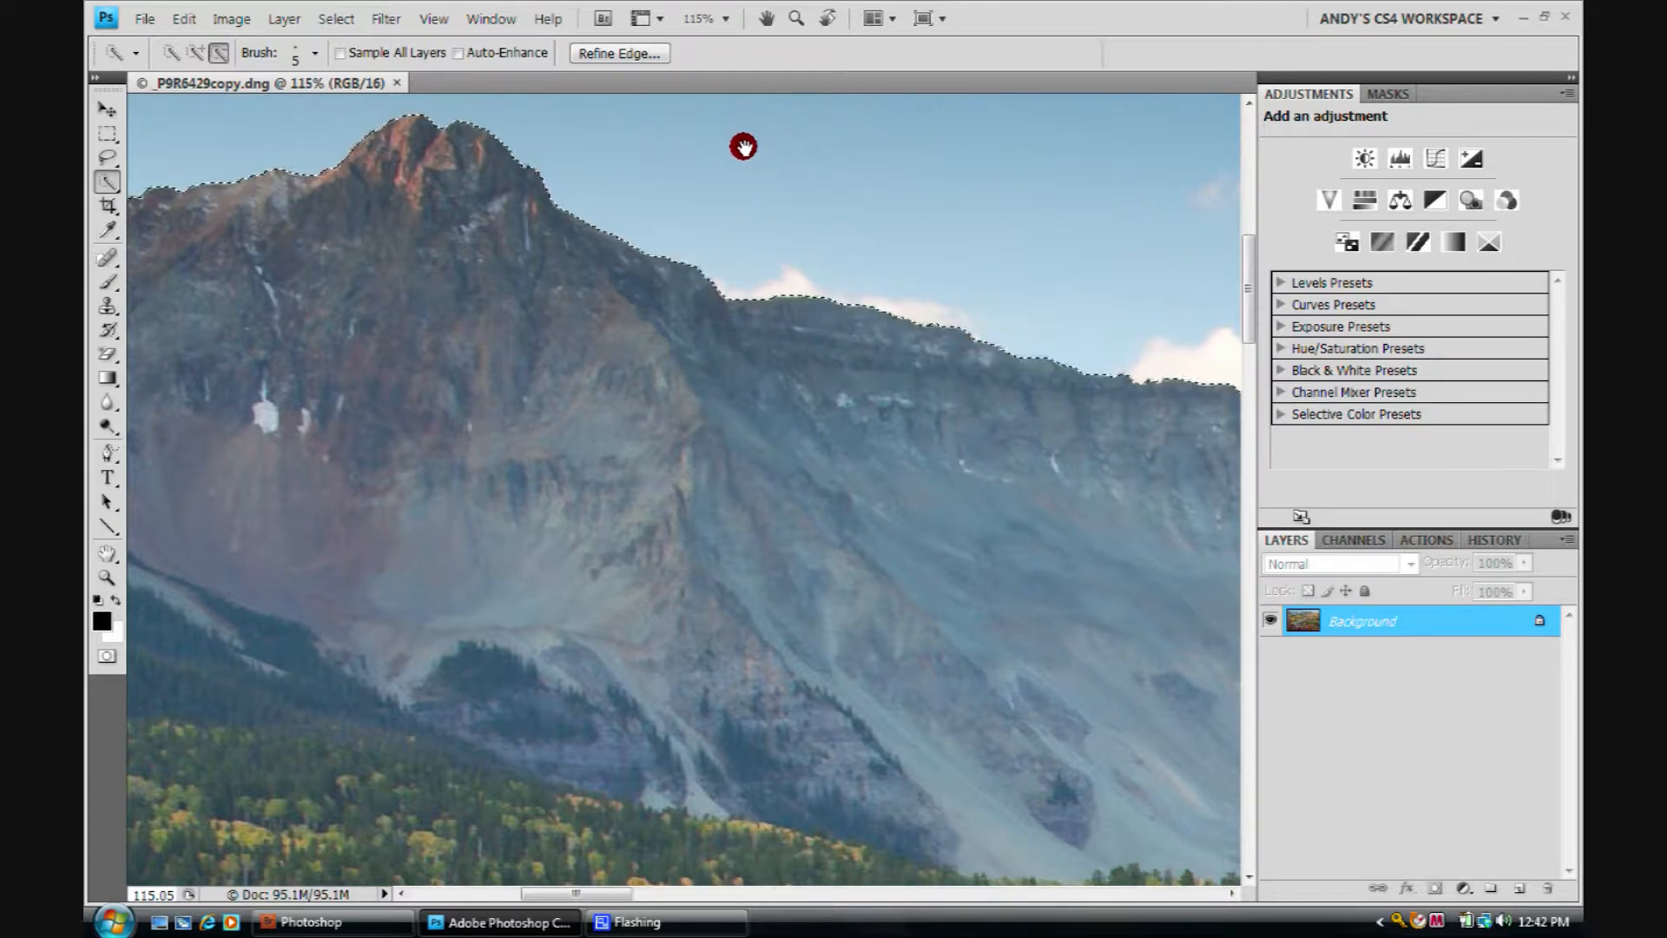
Open Refine Edge for the sky selection, with the far-left peak in view beside the dialog
drag(744, 147, 828, 404)
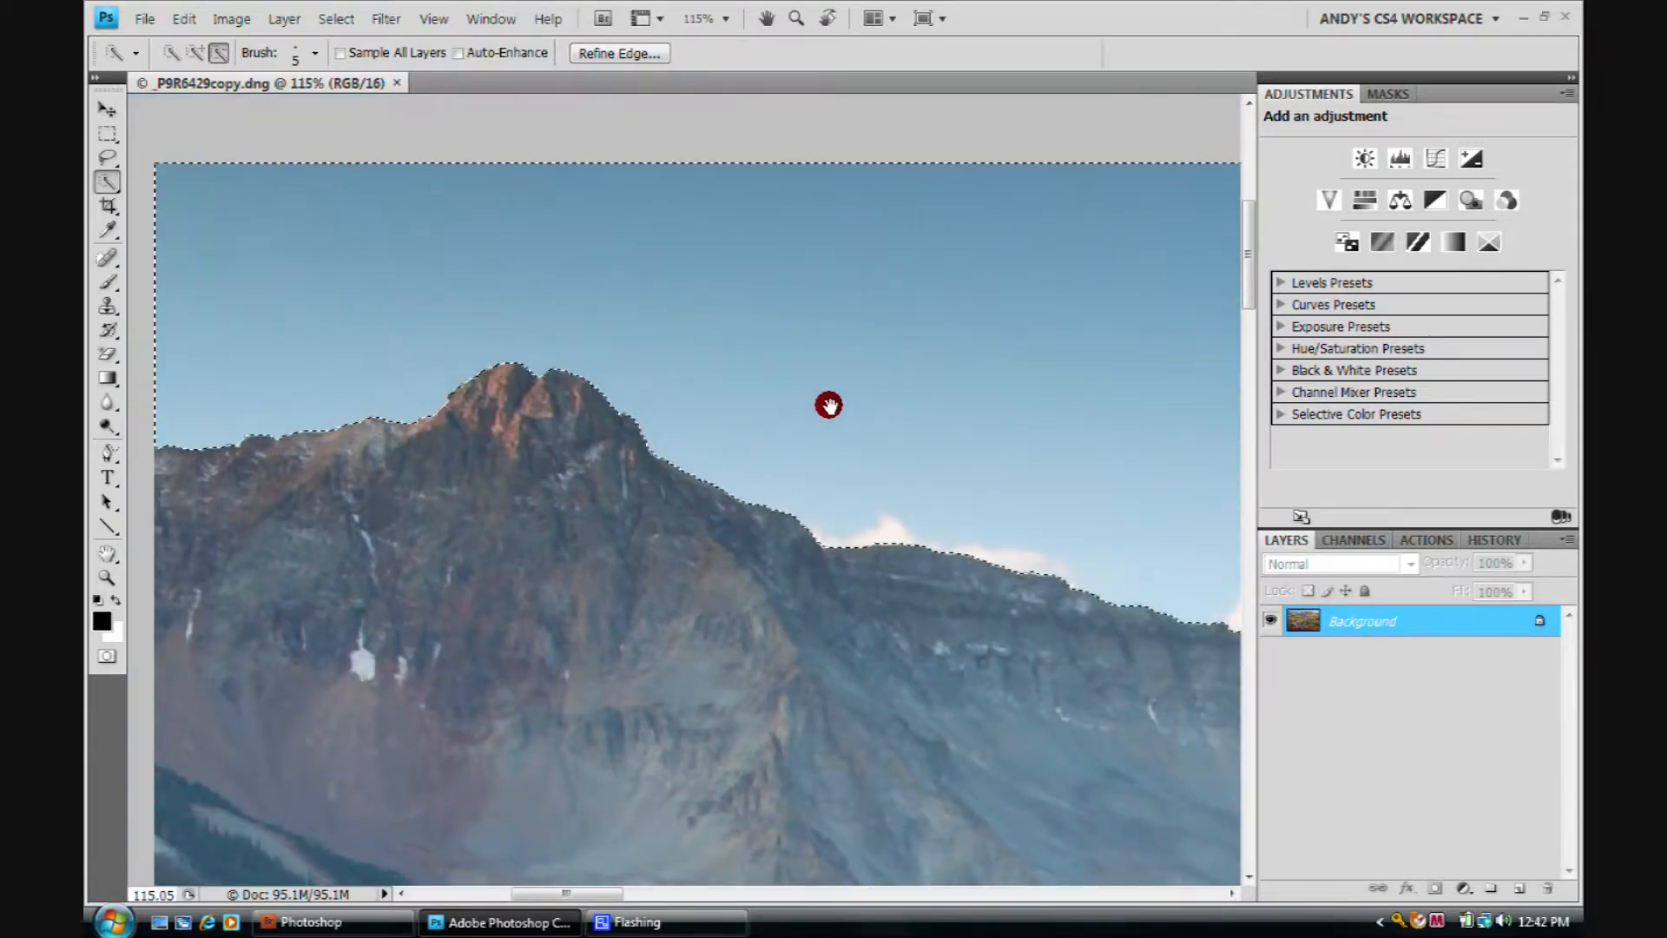
click(620, 52)
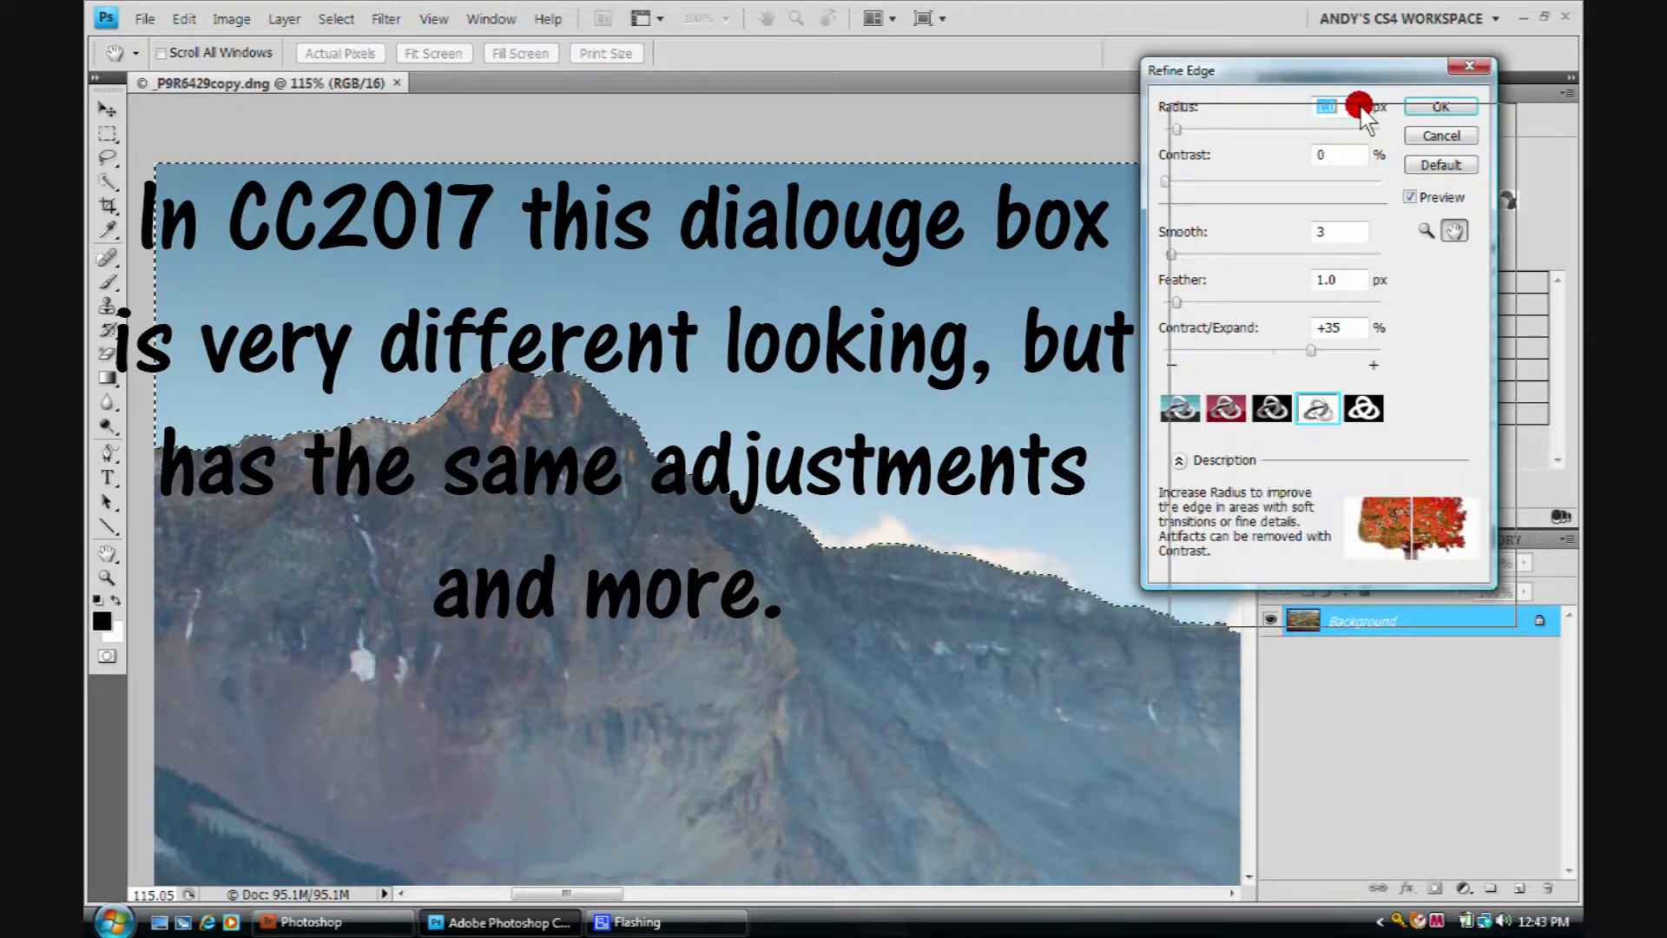
drag(1355, 69, 1378, 111)
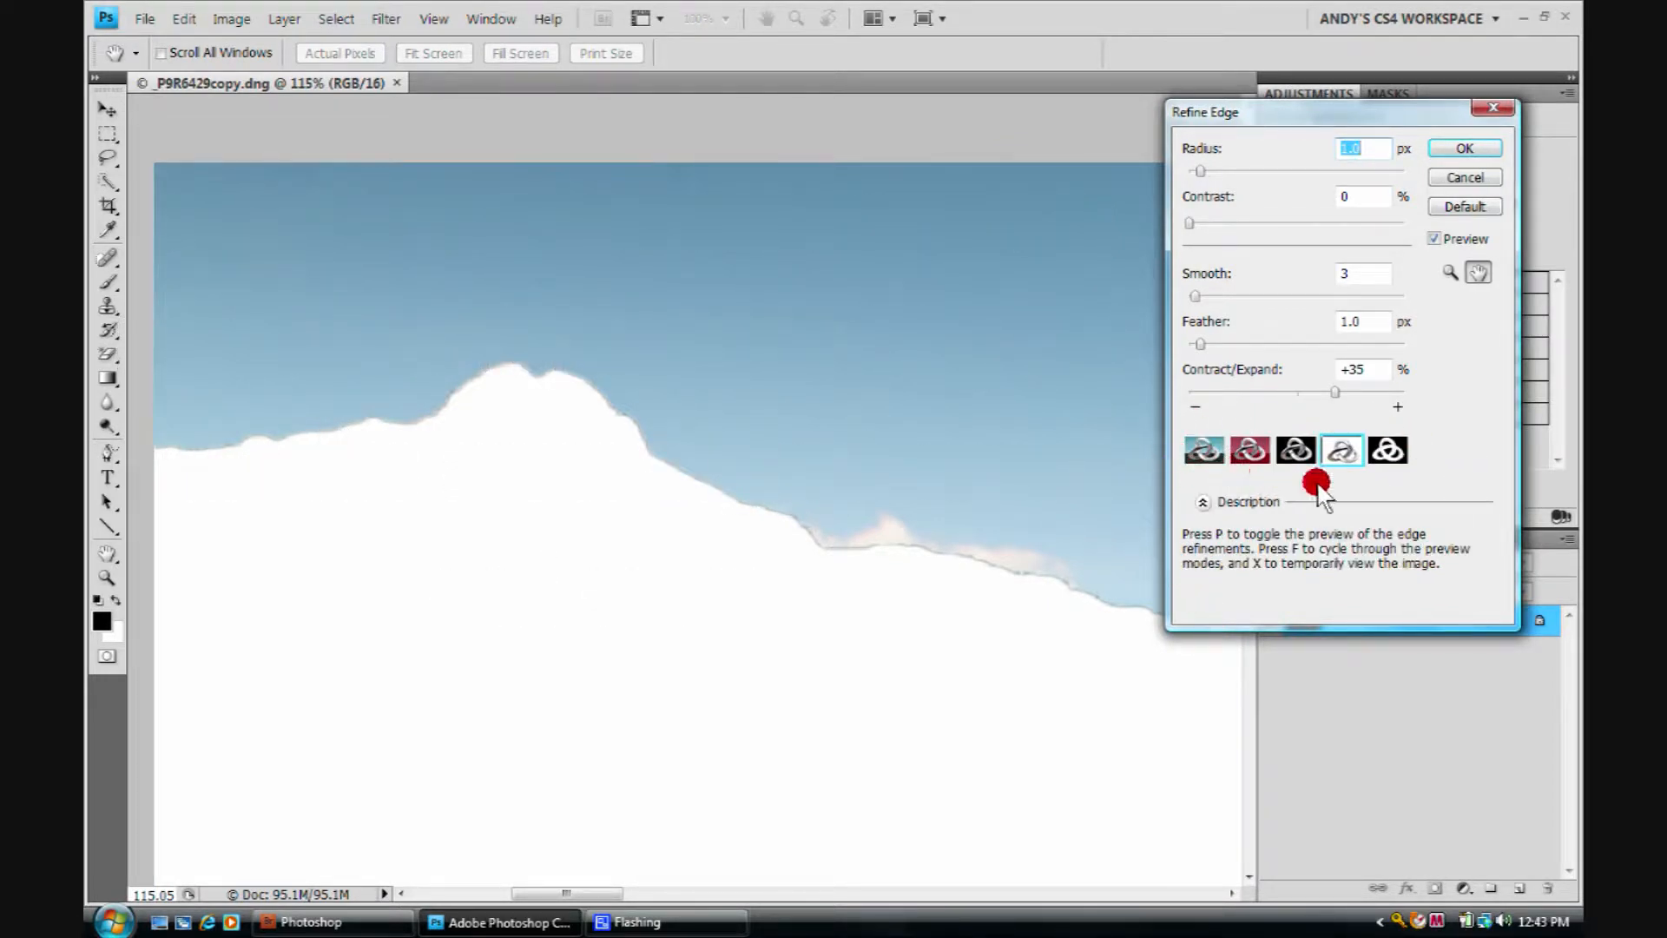
Preview the sky selection as marching ants, Quick Mask, on black, on white and as a mask, ending on white
click(1194, 452)
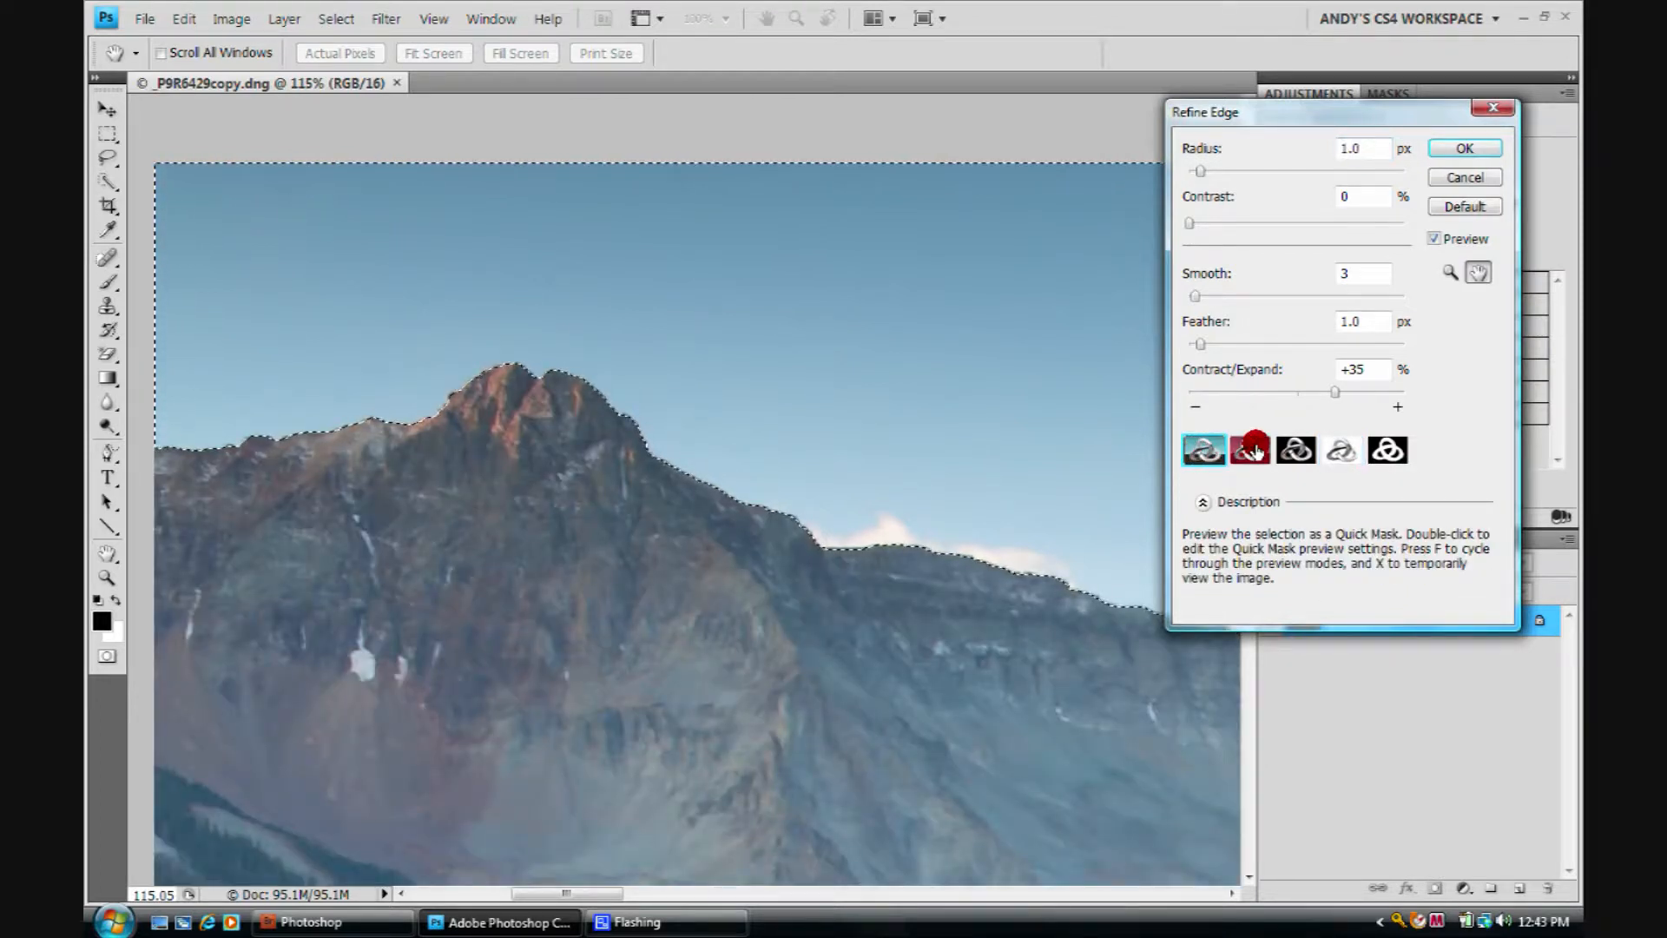
click(1256, 450)
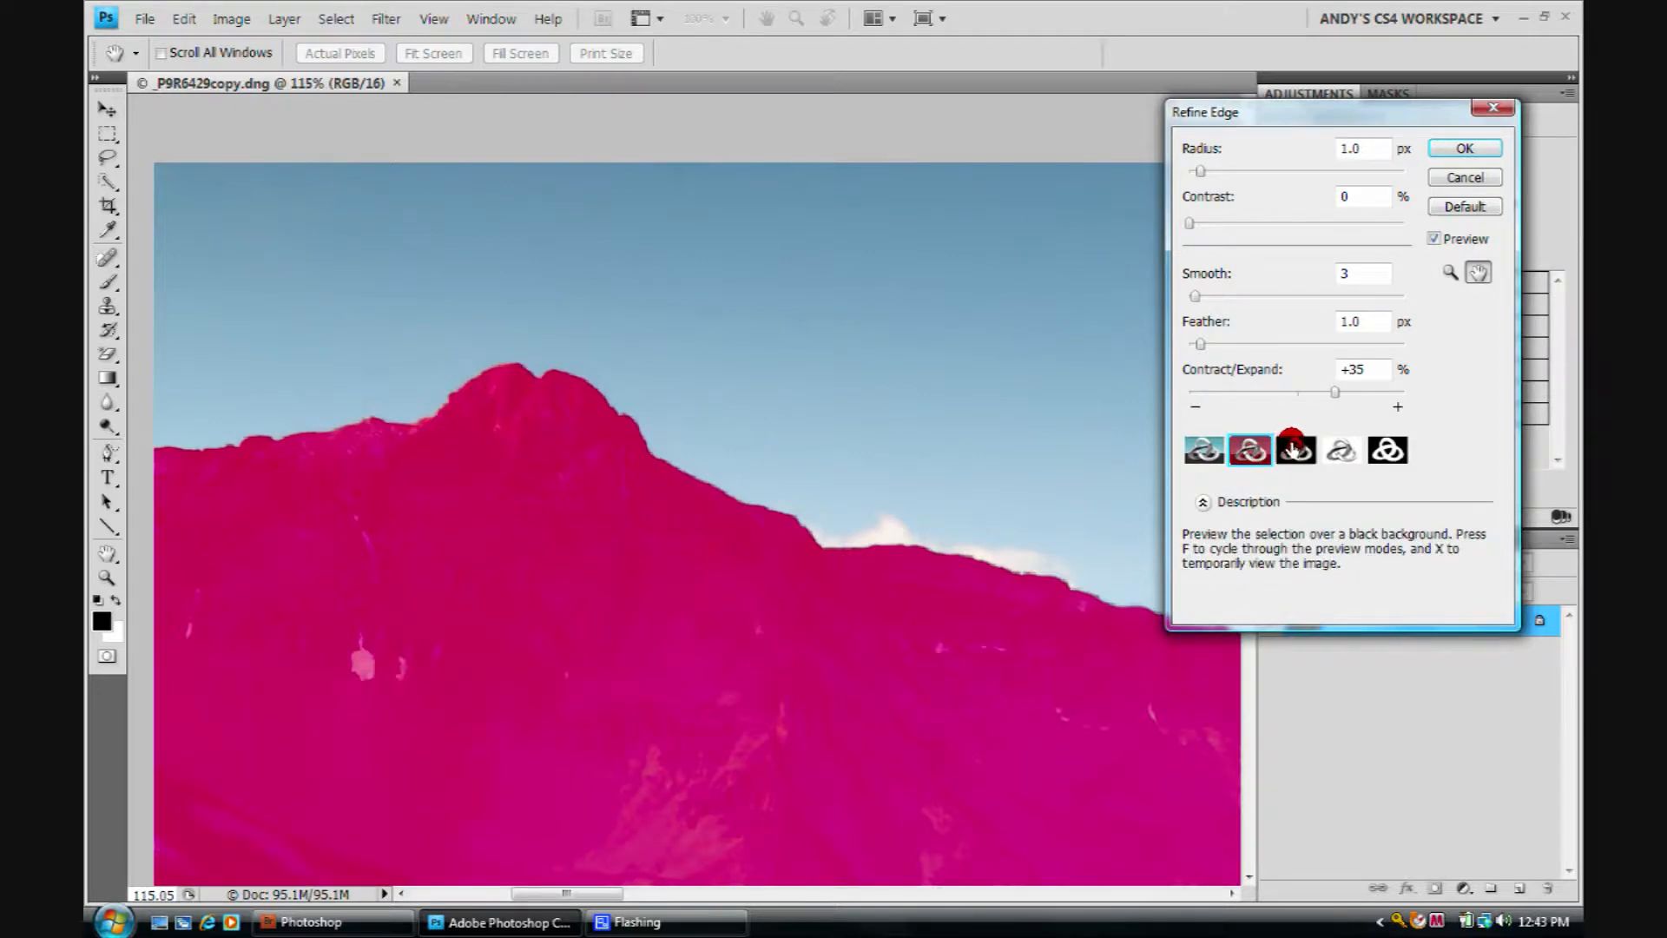
click(1294, 449)
click(1338, 447)
click(1372, 452)
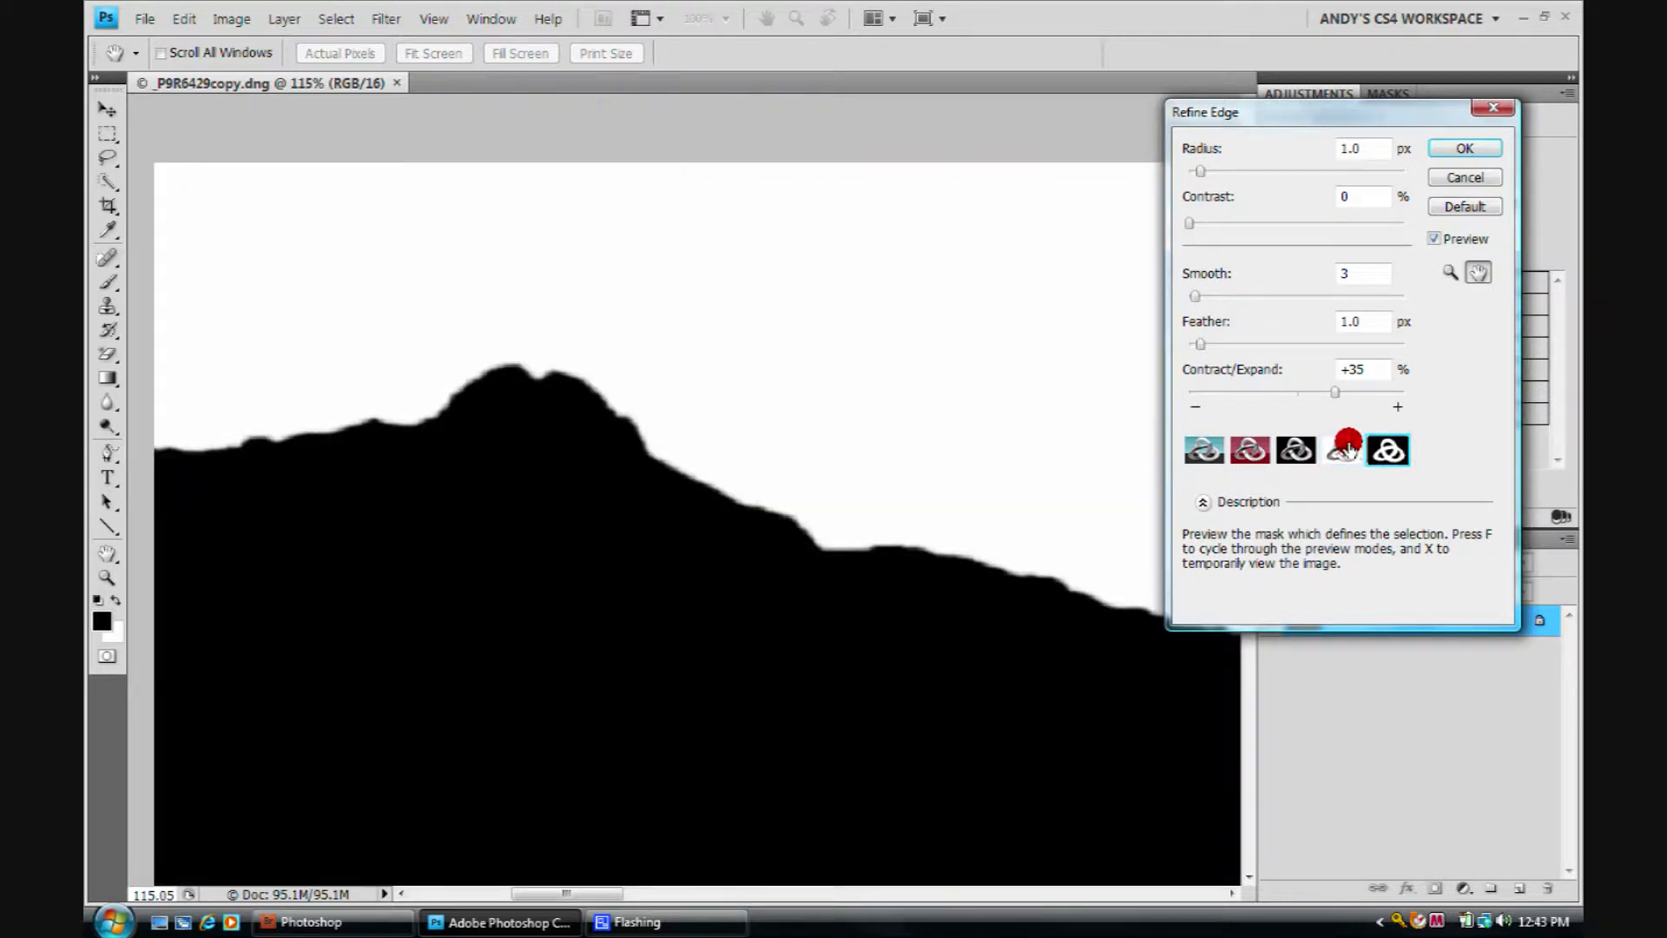
click(1329, 447)
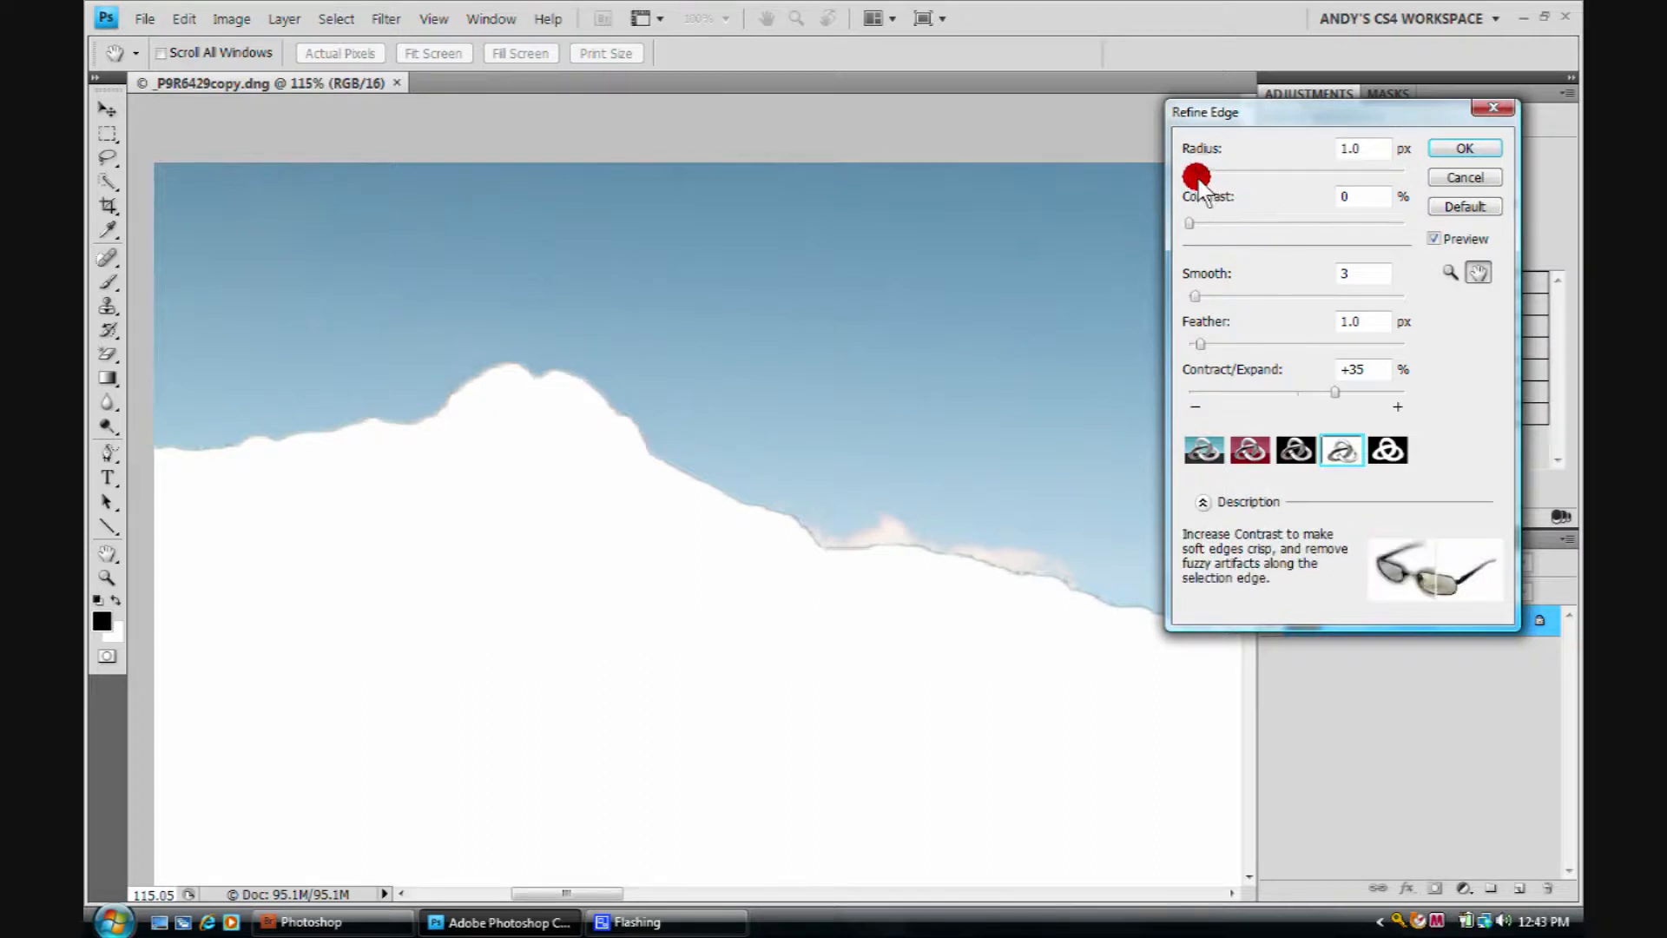
Set the Refine Edge radius to 250 px, try contrast at 100%, and set it back to 0%
drag(1201, 171, 1408, 179)
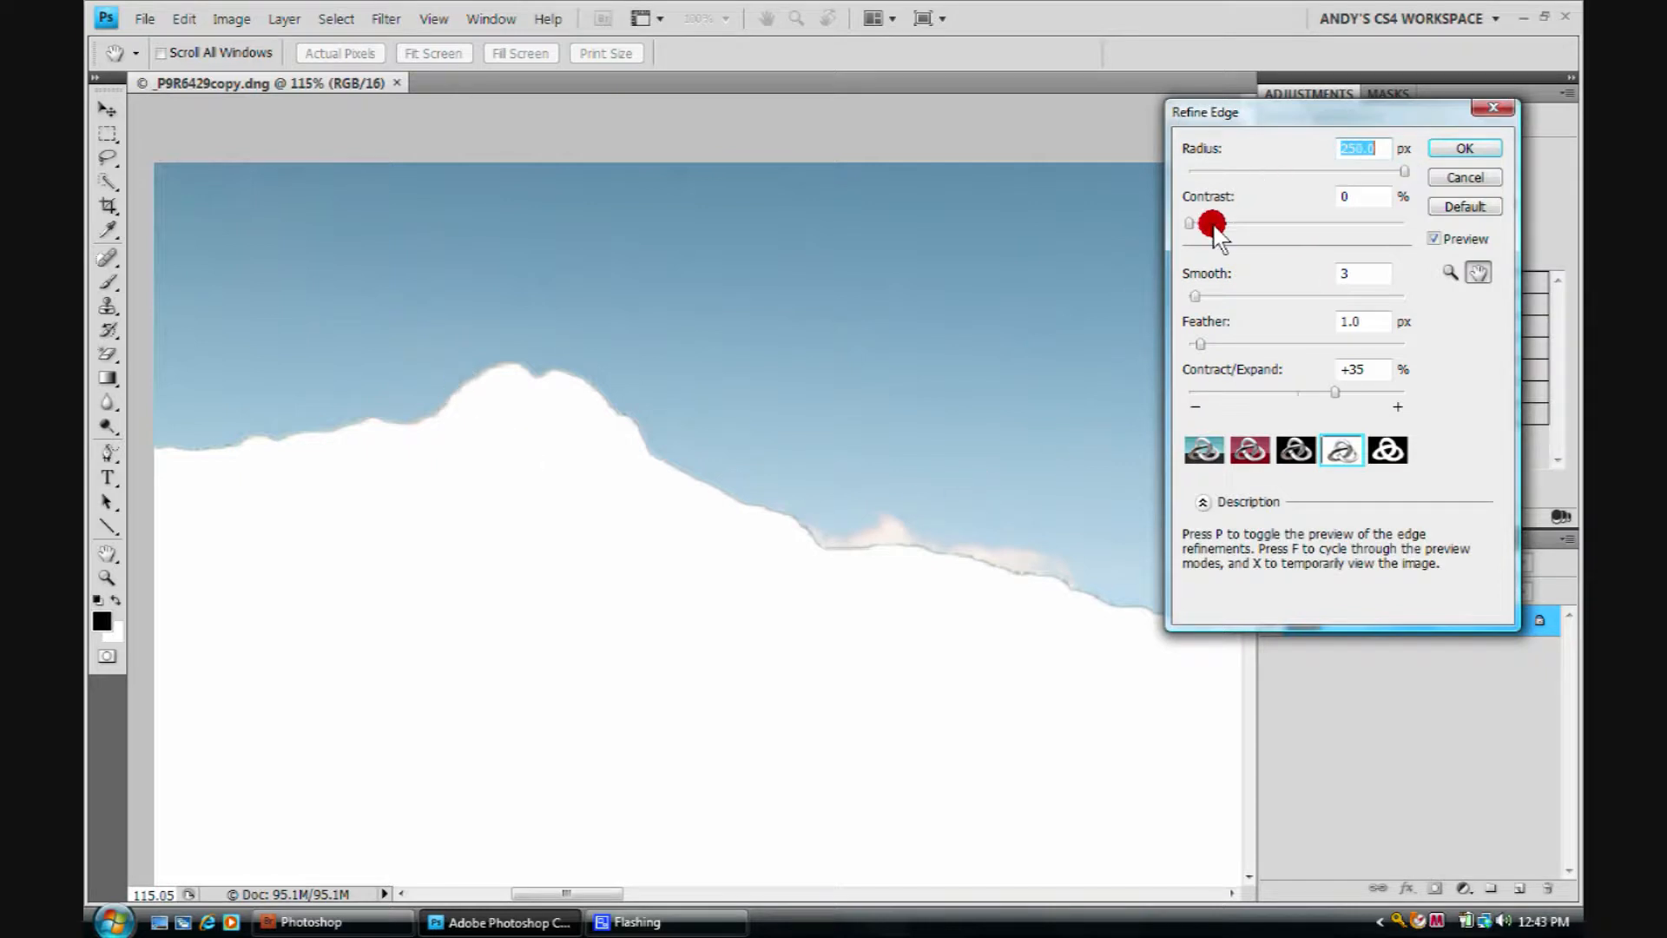
drag(1192, 224, 1439, 246)
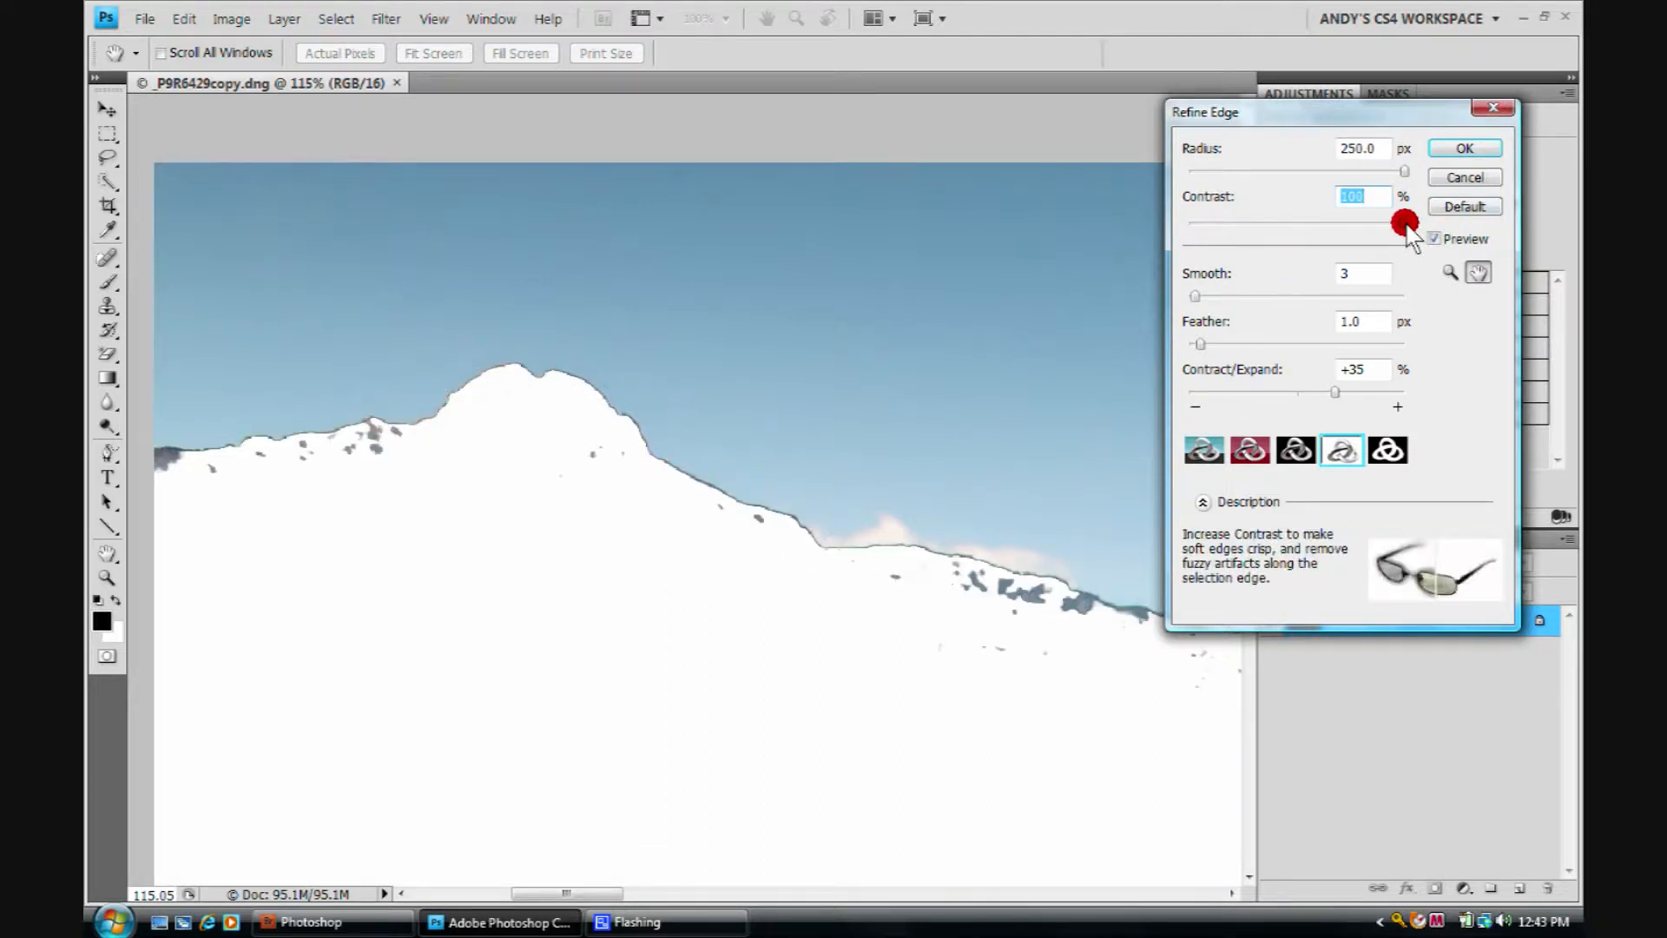
drag(1405, 224, 1178, 224)
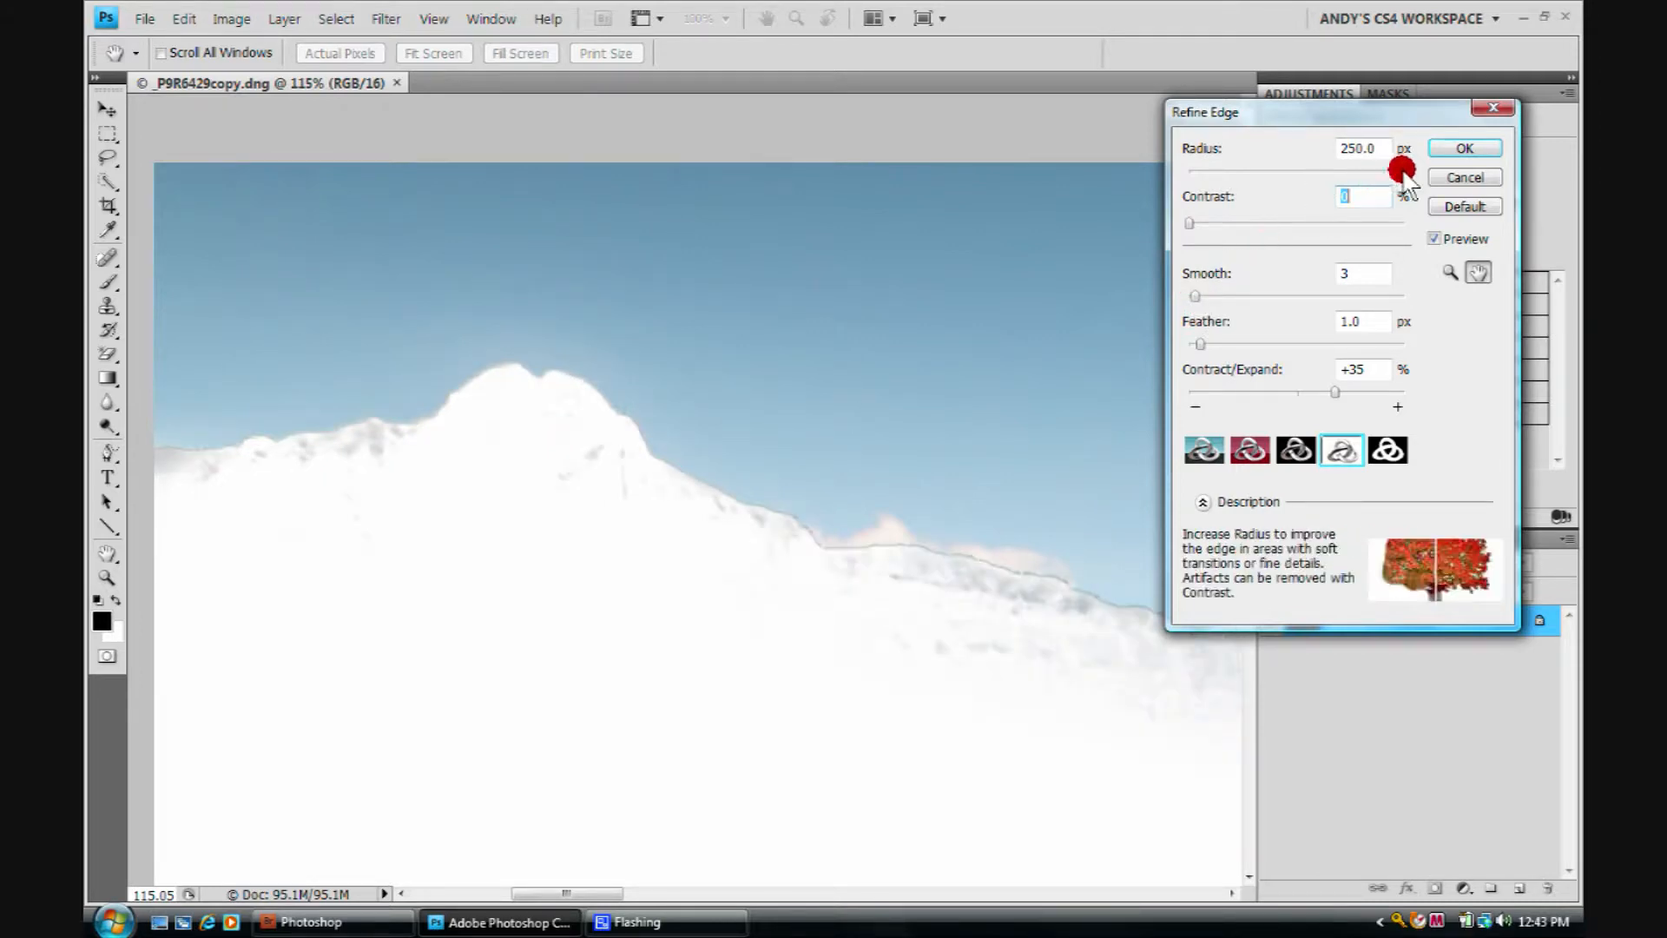
Set the Refine Edge radius to 0.1 px, and restore the default edge settings
drag(1404, 171, 1190, 170)
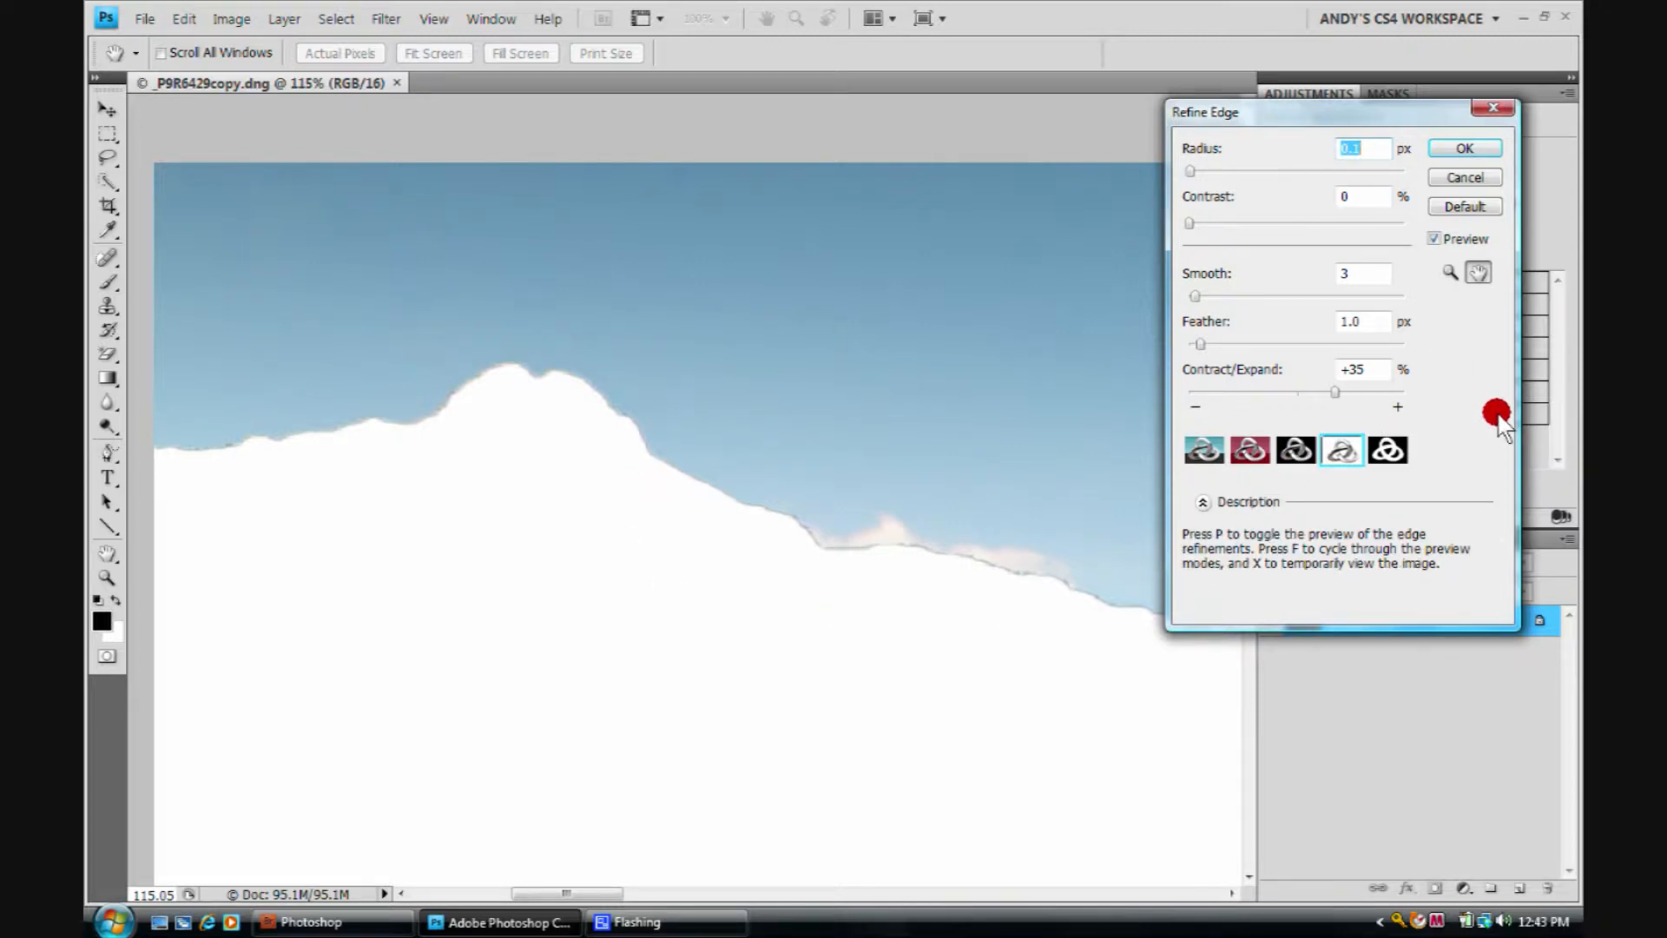
click(1476, 208)
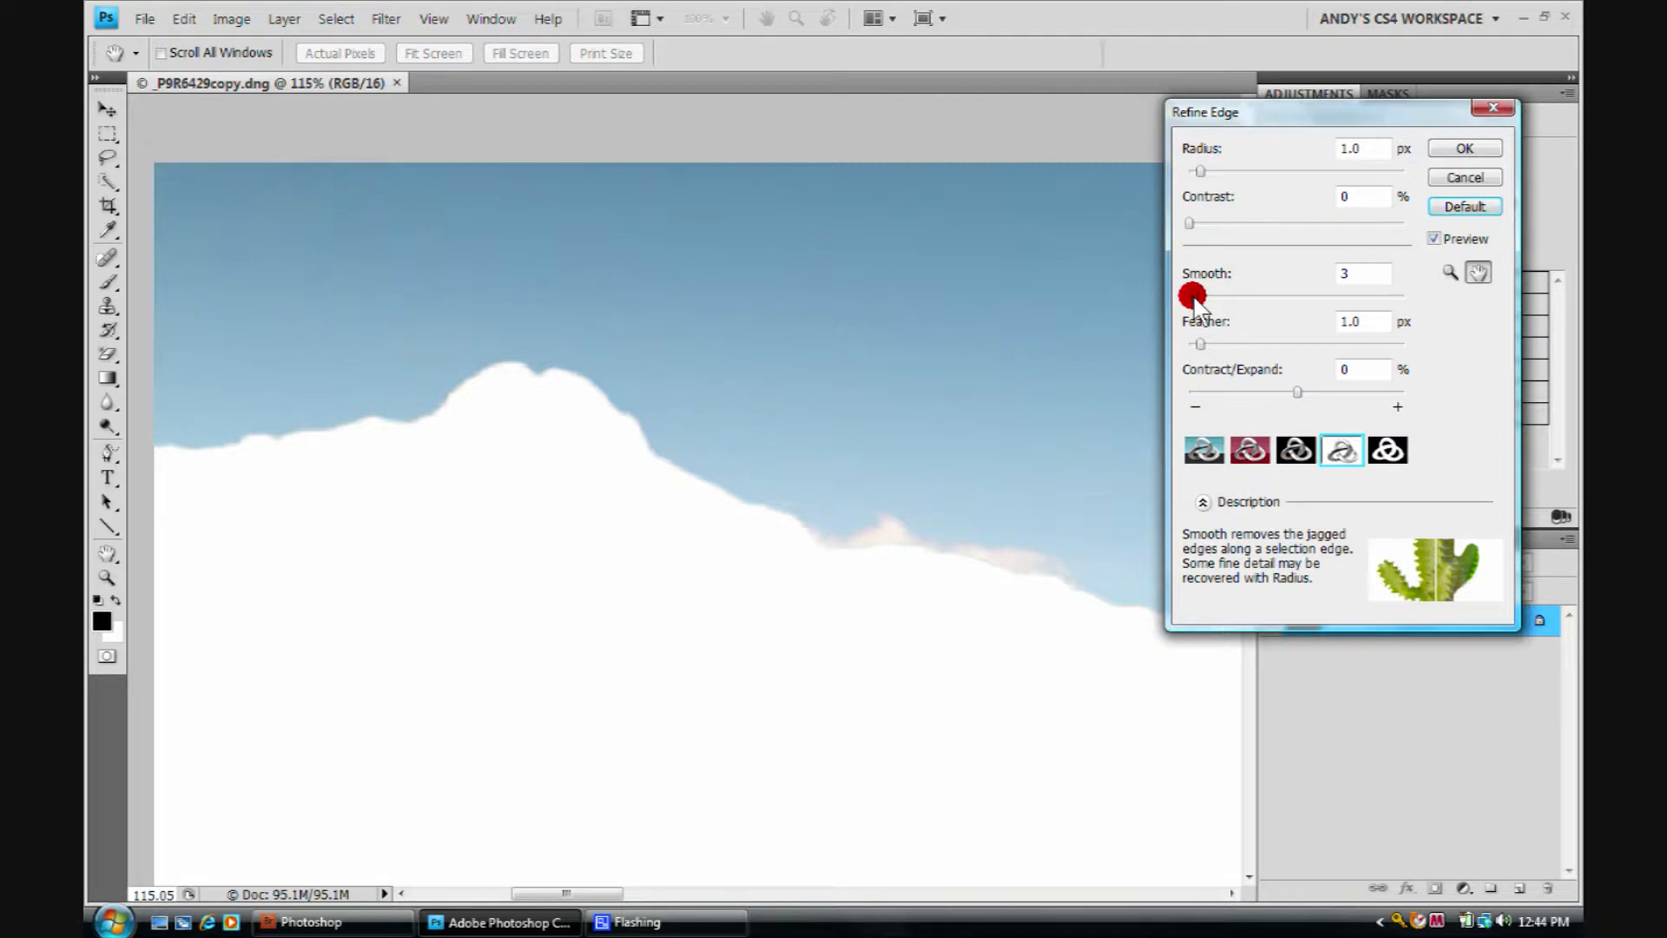
Try Smooth at 100 and Feather at about 152 px on the sky's edge, and restore the default settings
drag(1195, 295, 1387, 301)
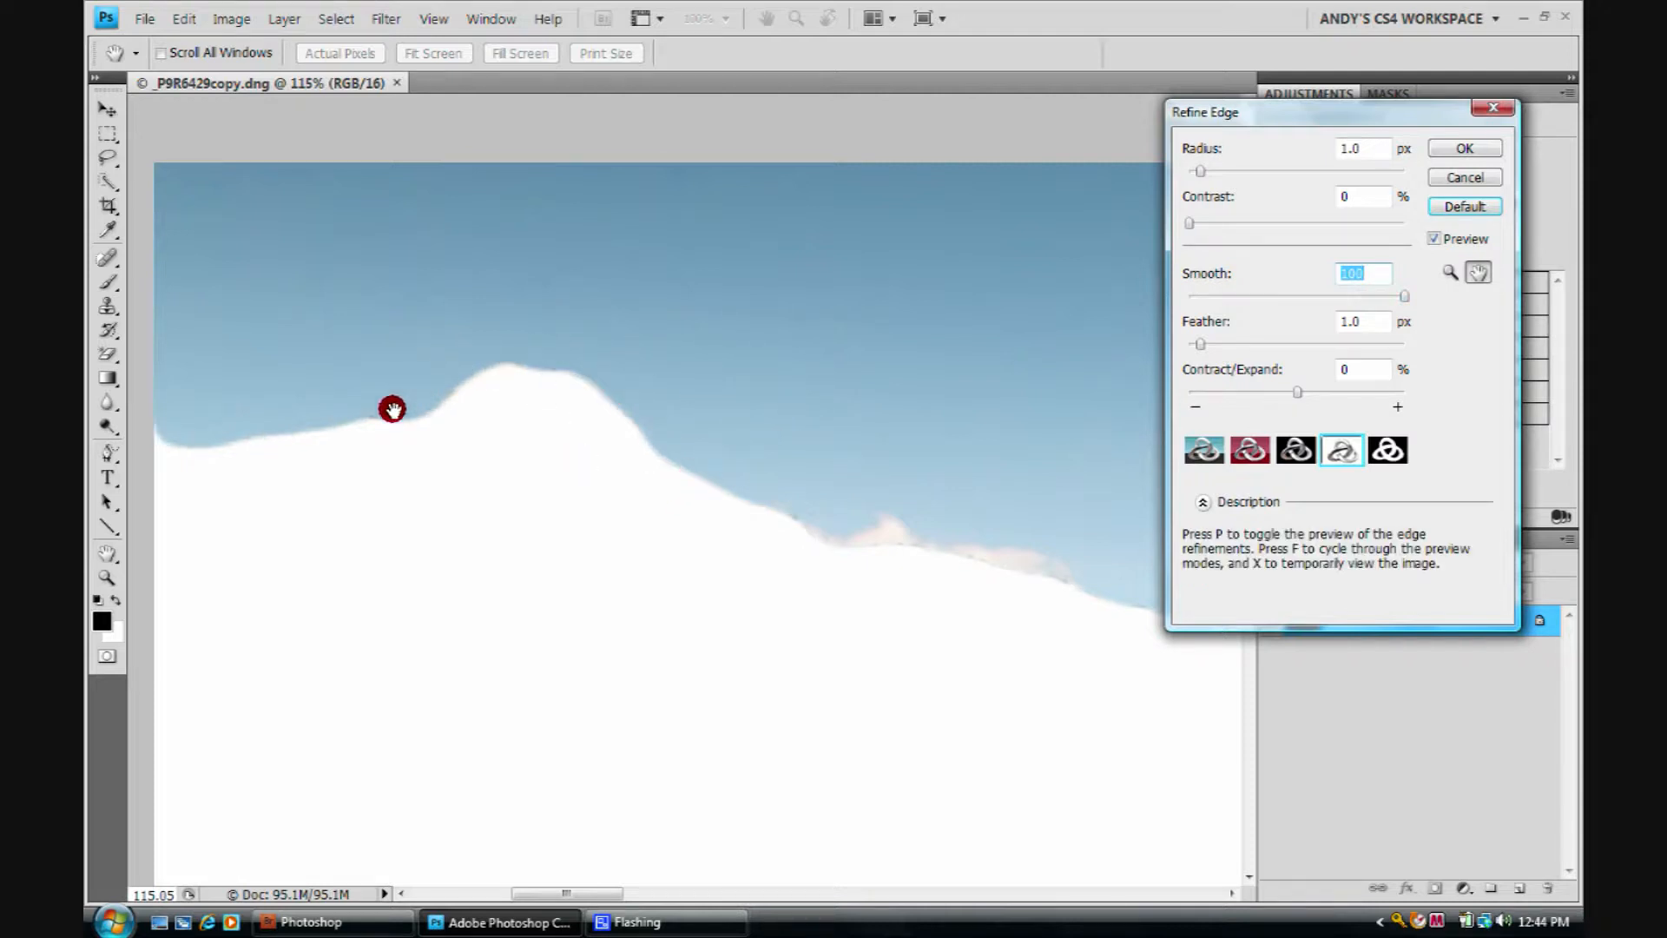
drag(1202, 342, 1392, 344)
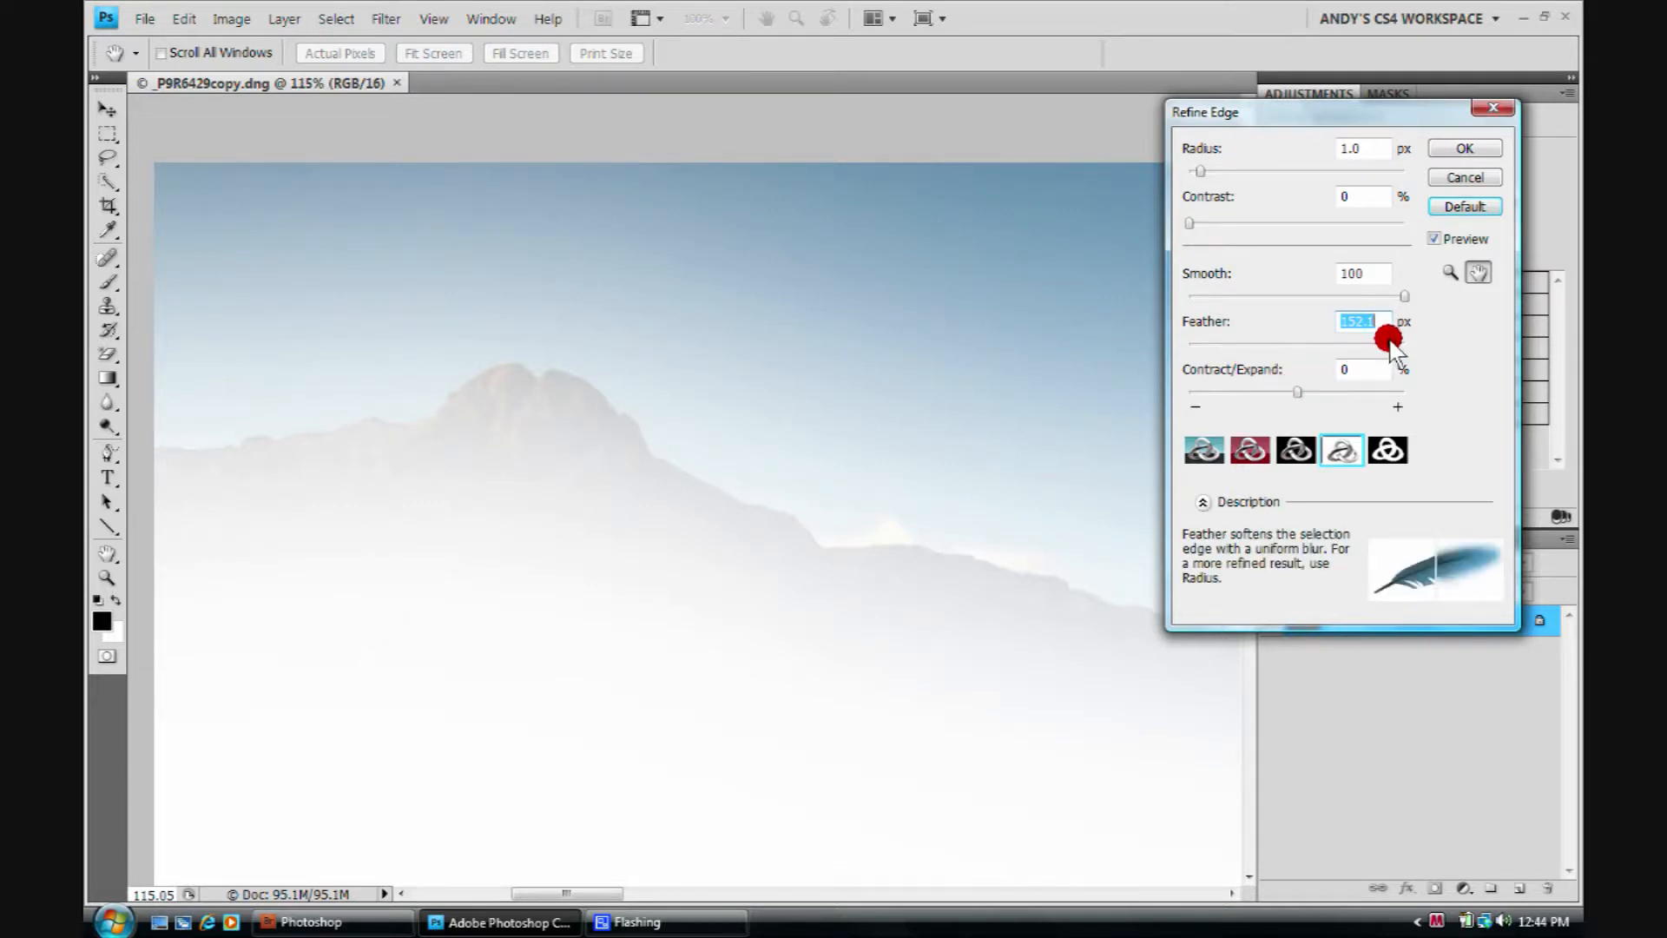
click(1464, 207)
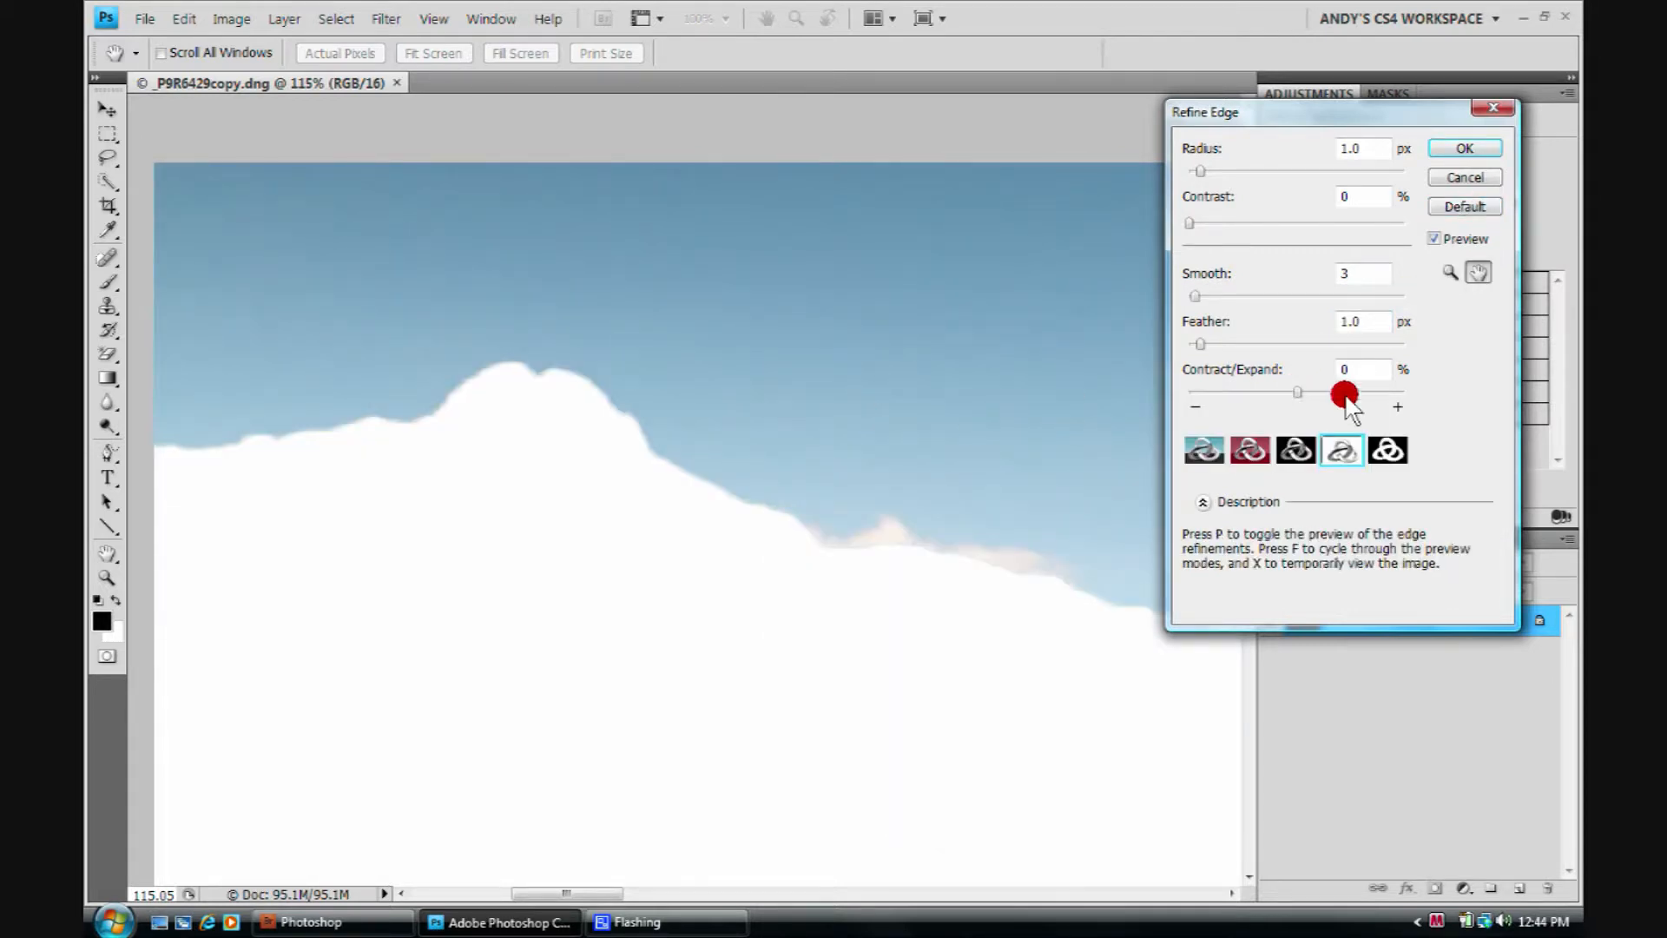
Try Contract/Expand at +100% and -87%, restore the defaults, and close Refine Edge without applying it
drag(1297, 395, 1415, 398)
click(1385, 453)
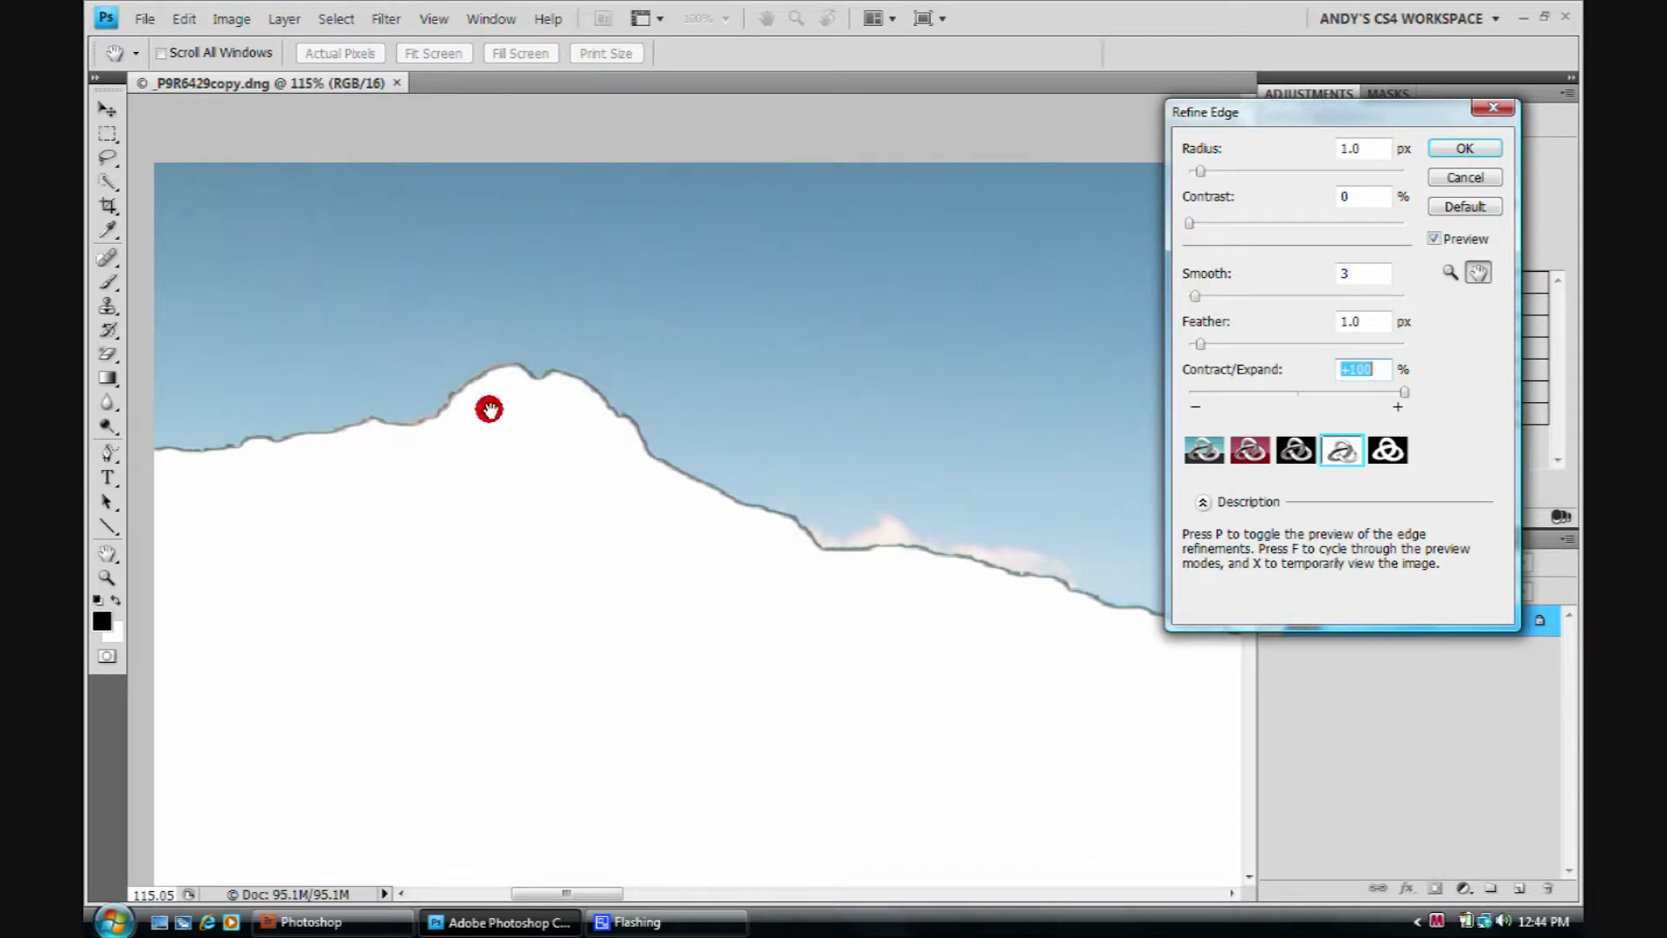
drag(1403, 392, 1202, 391)
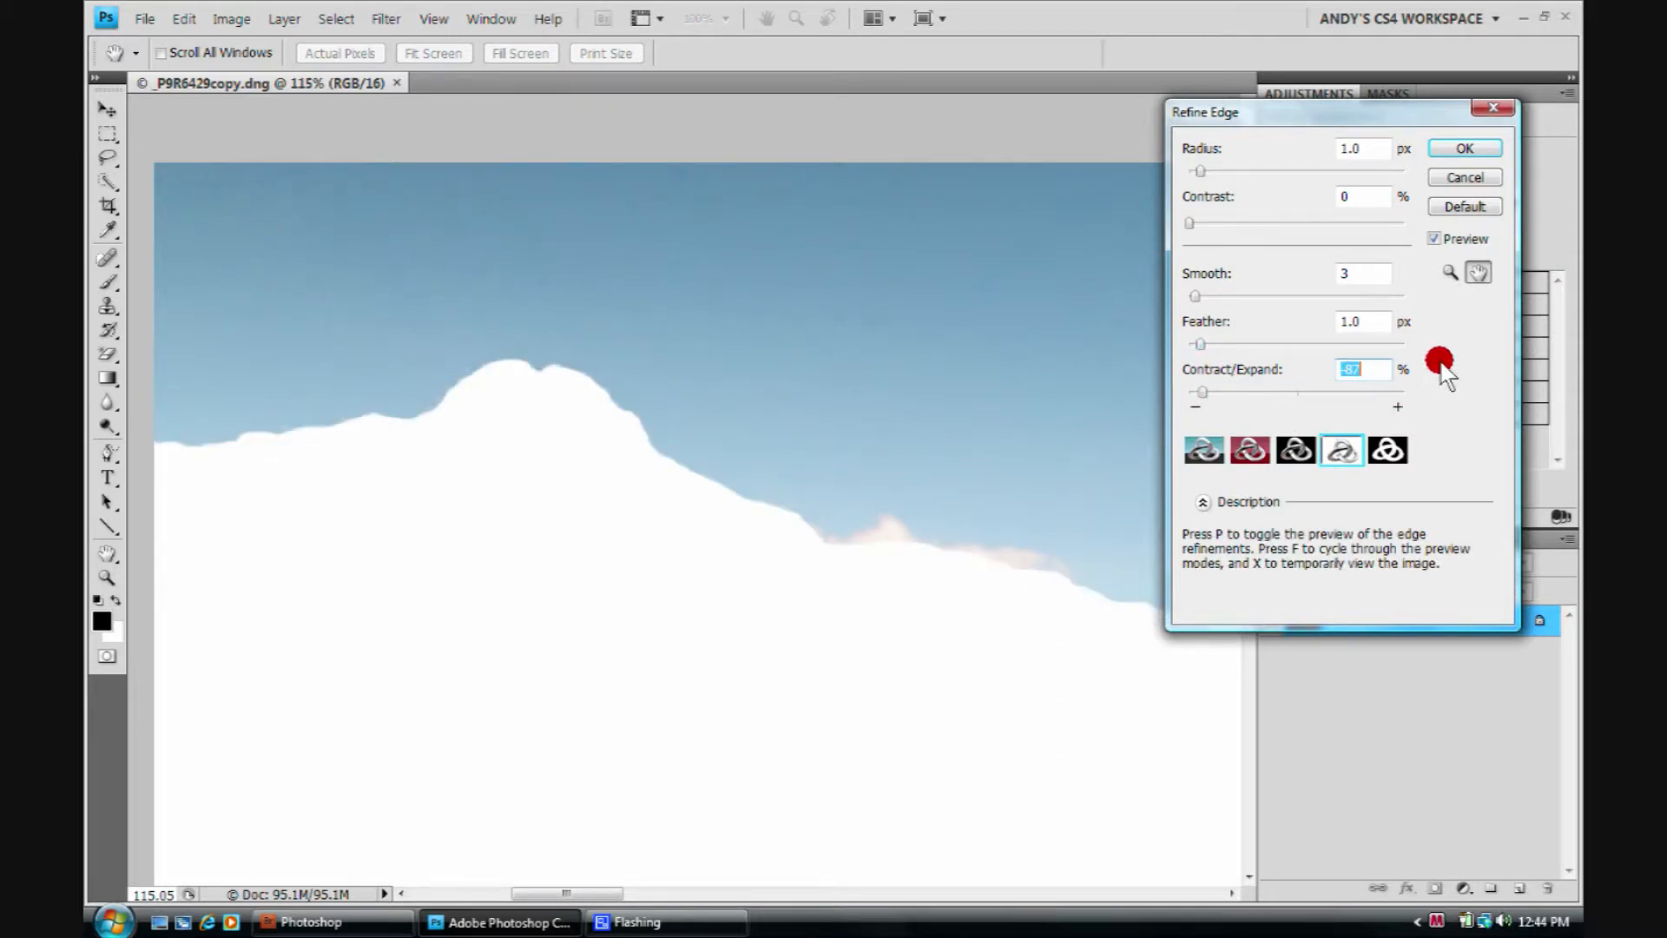
click(1464, 206)
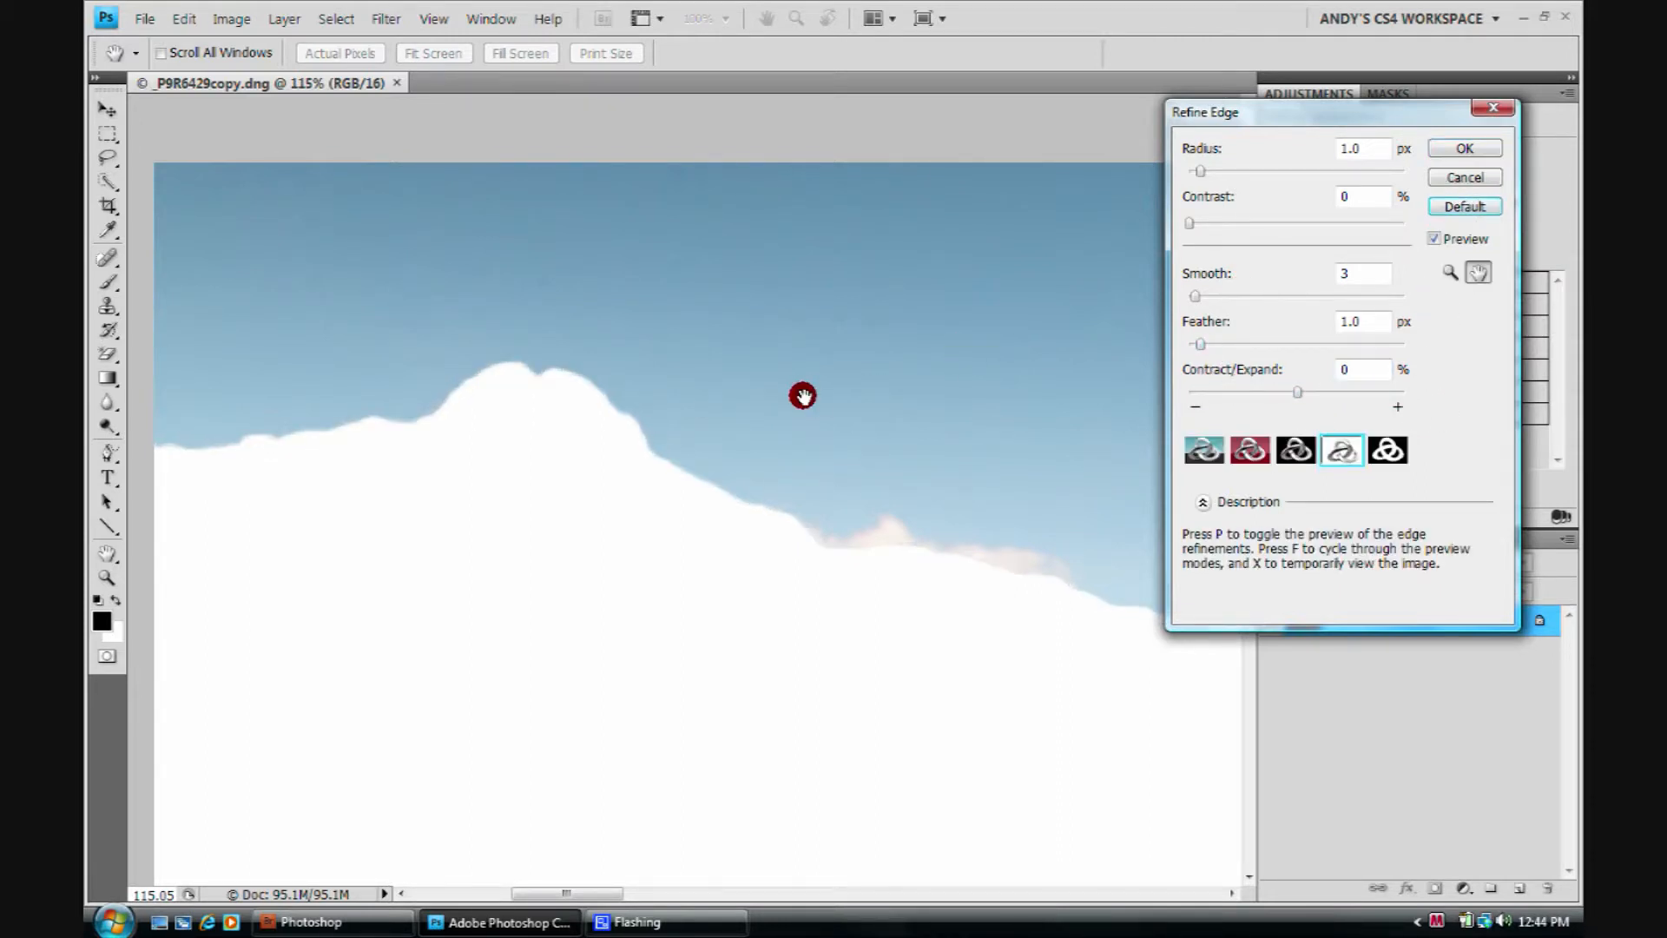
click(1490, 111)
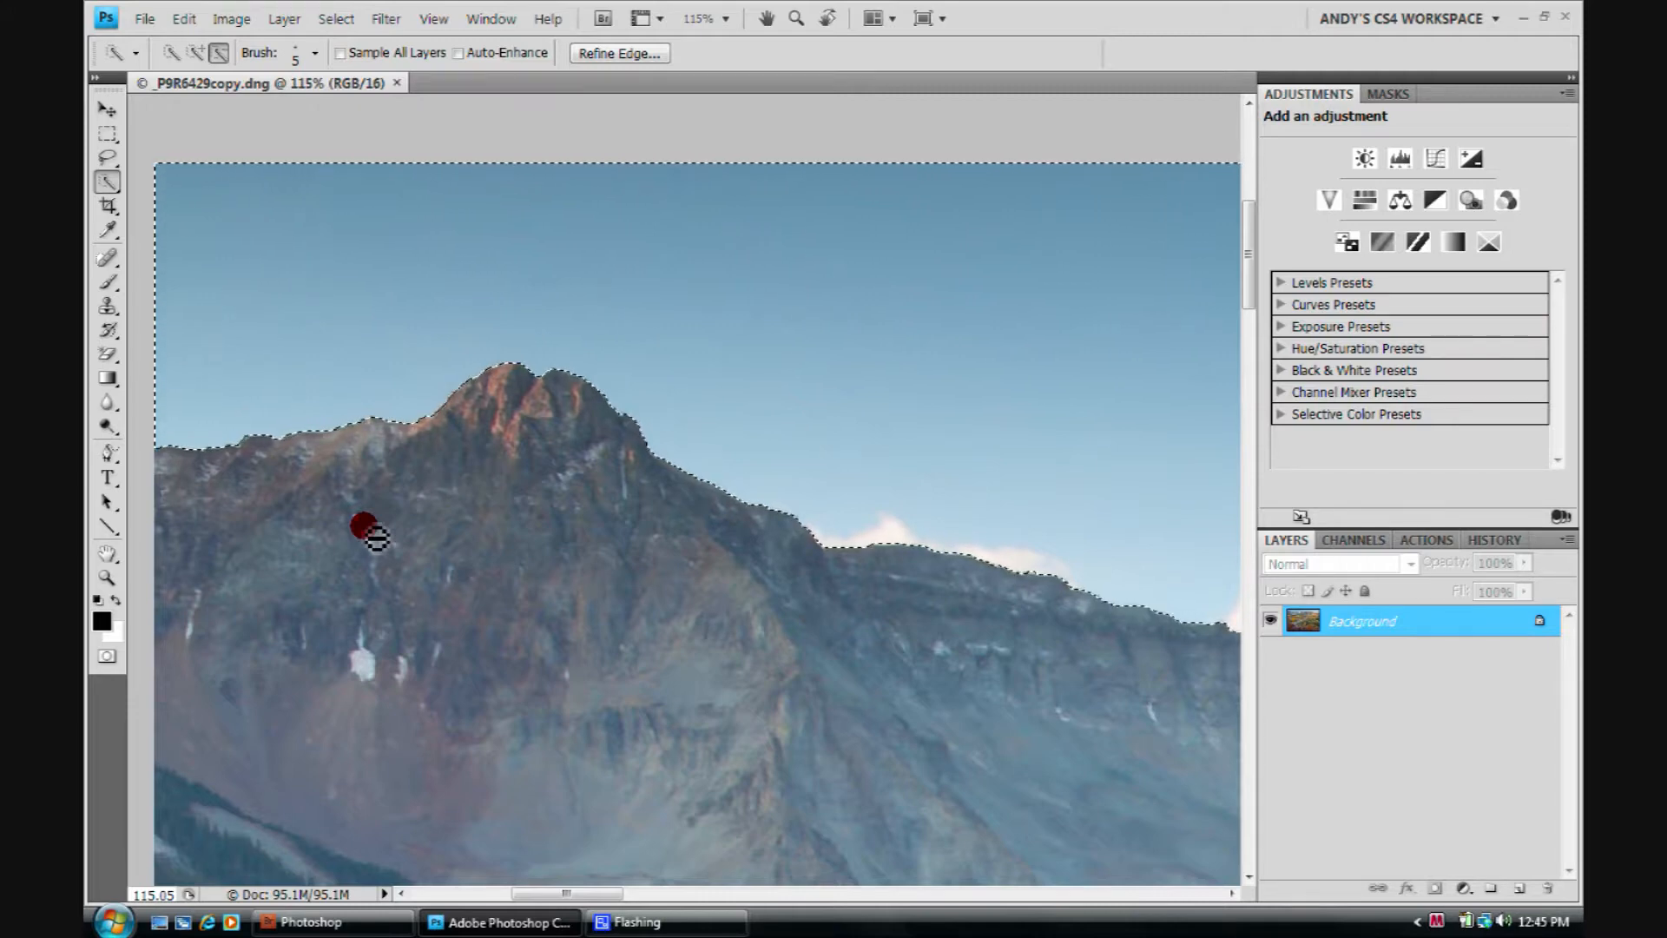
Deselect the sky
click(637, 55)
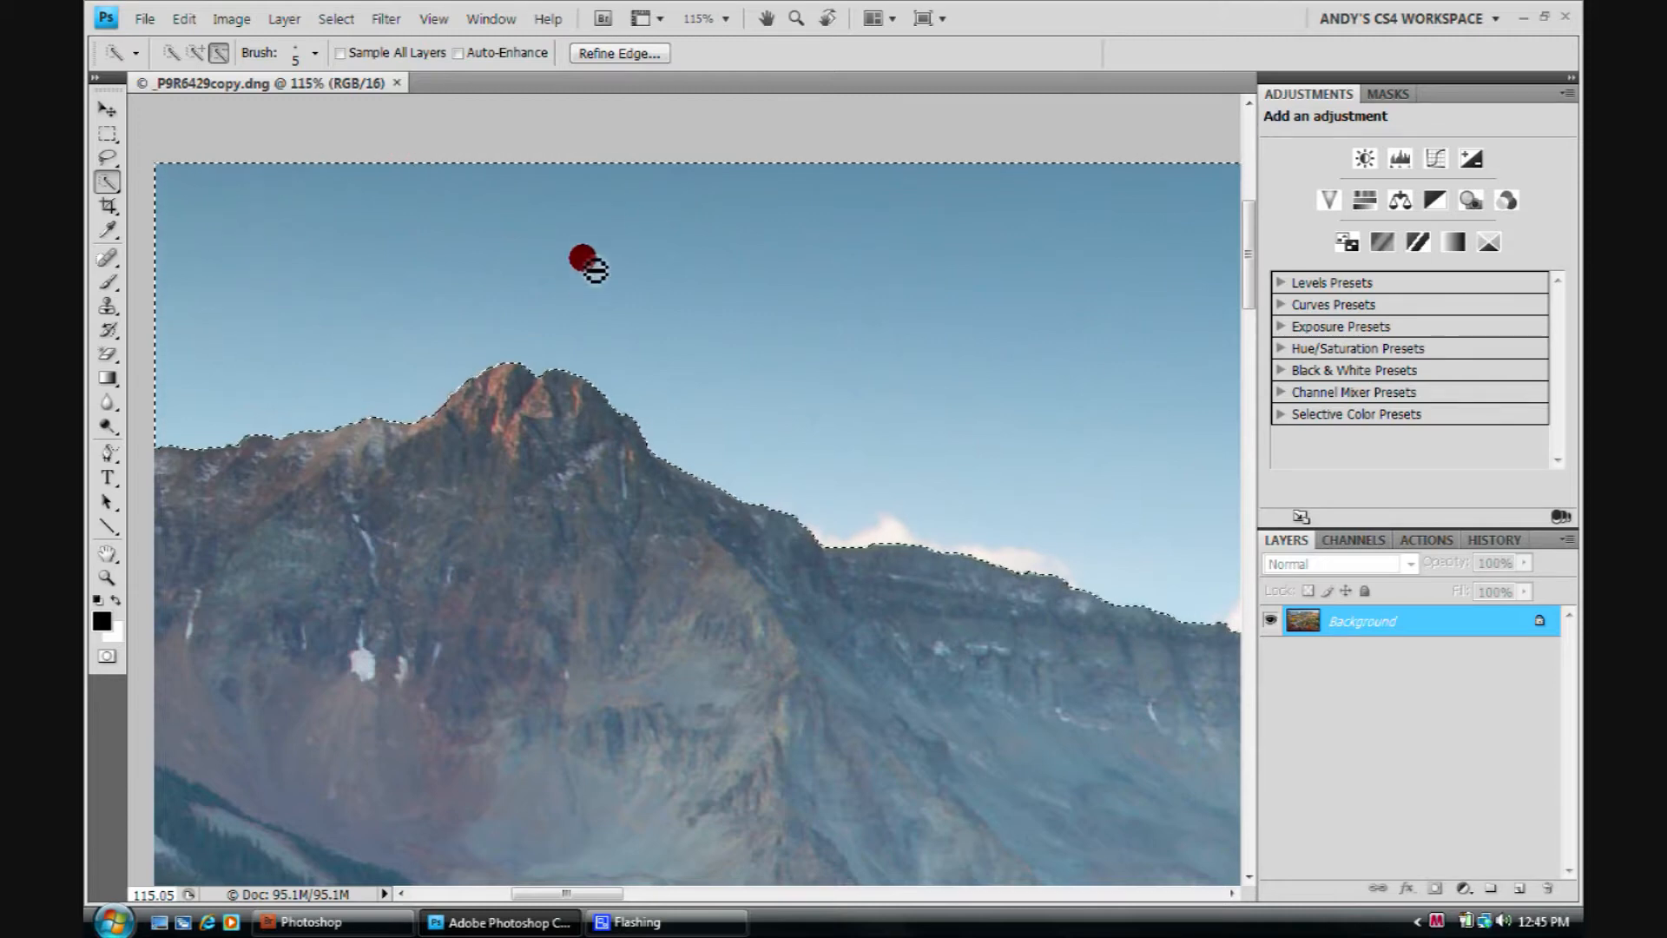
right_click(651, 223)
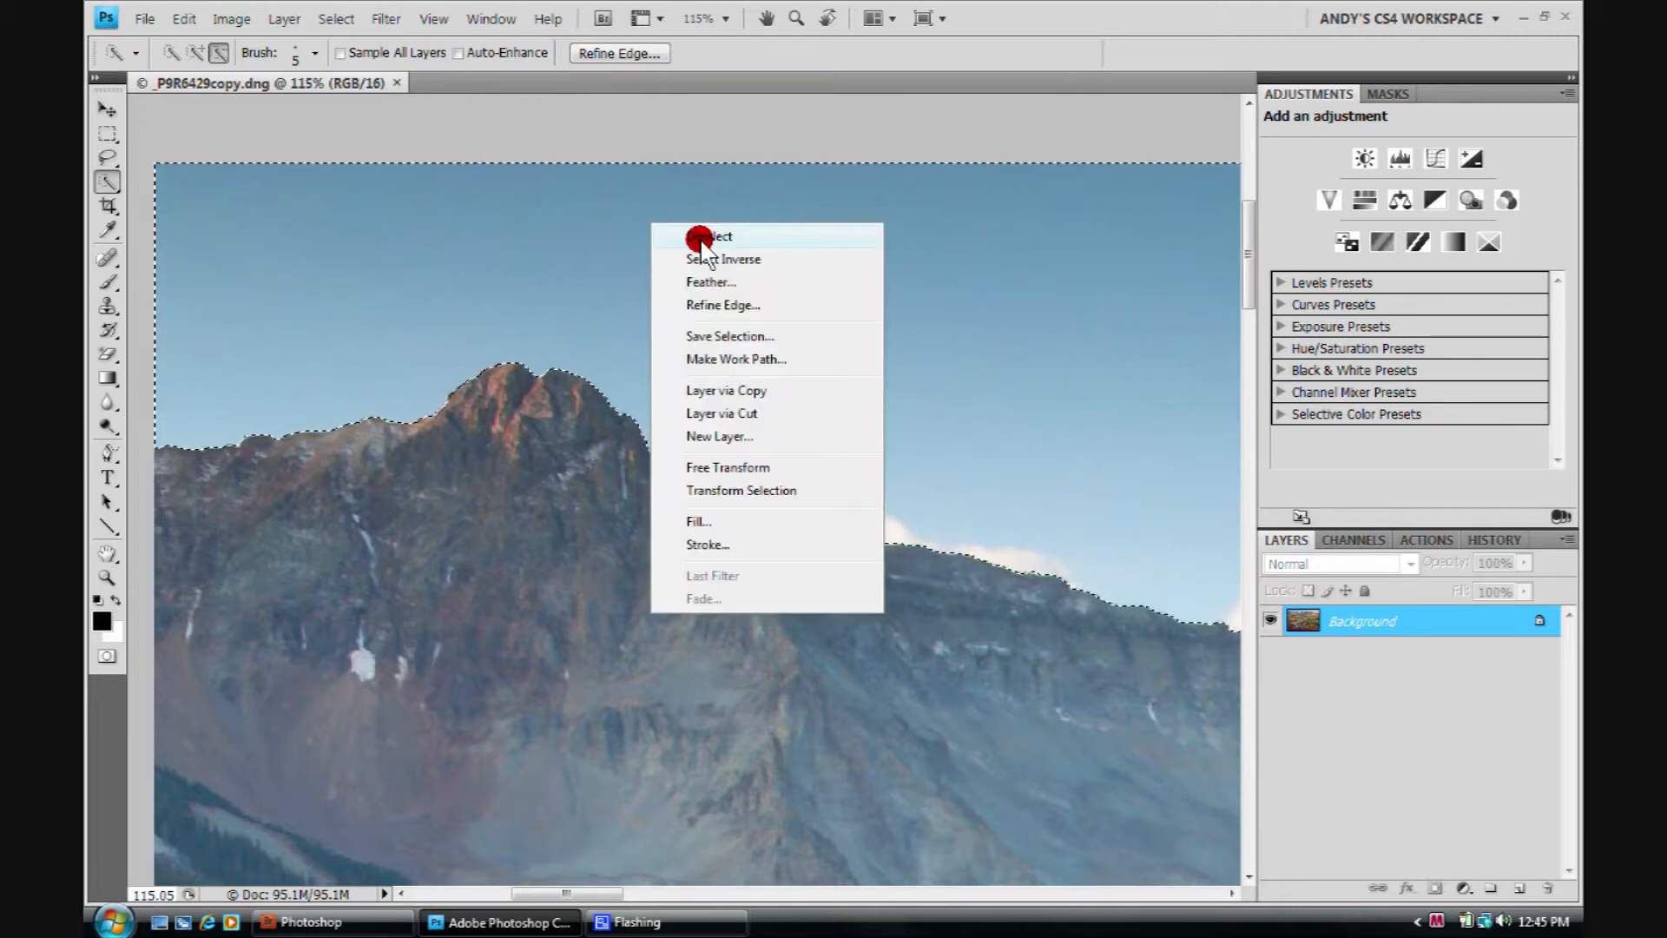
click(340, 24)
click(339, 24)
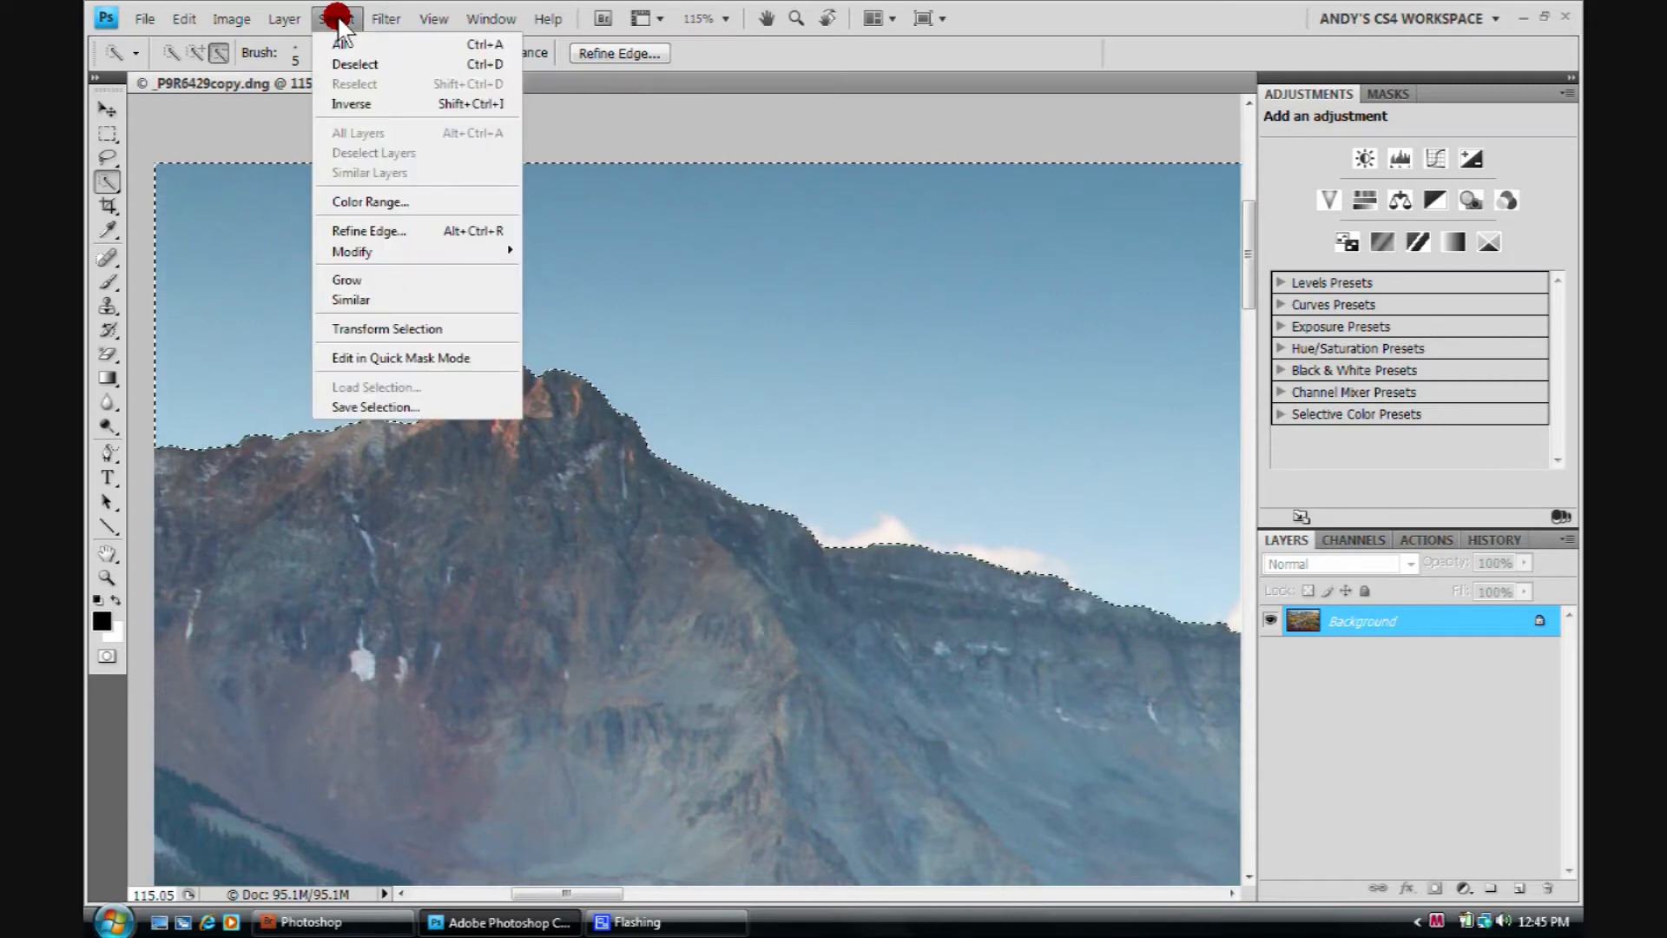
click(352, 63)
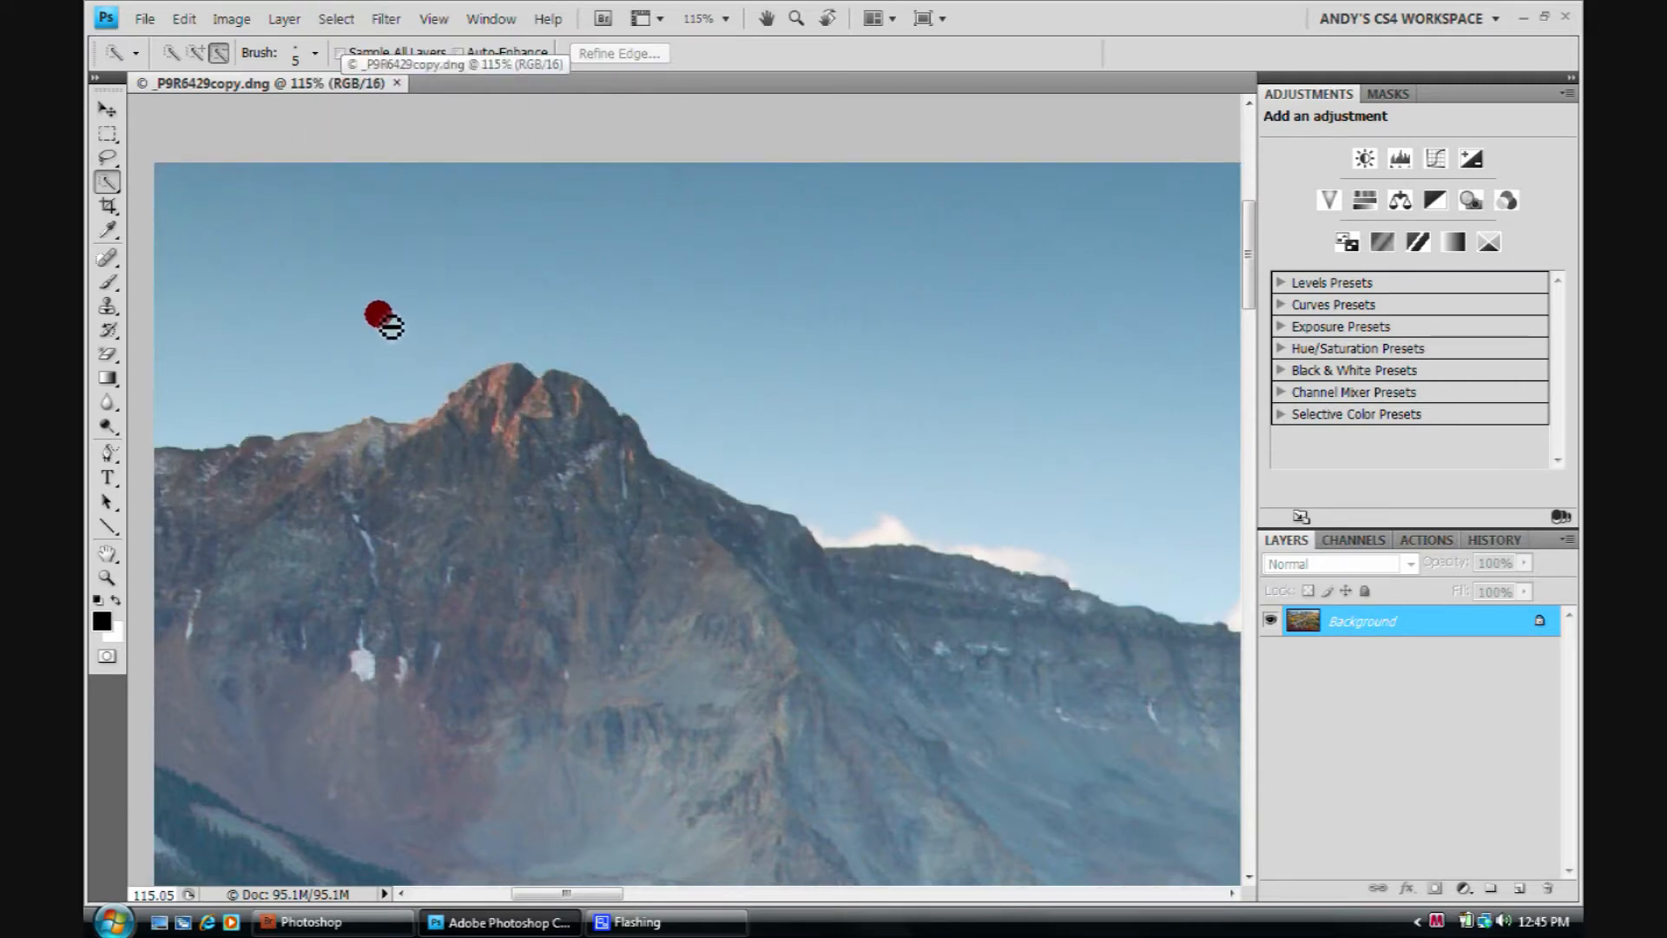
View the whole photo fitted on screen, compare it with Fill Screen, and return to the fitted view
click(101, 572)
right_click(447, 478)
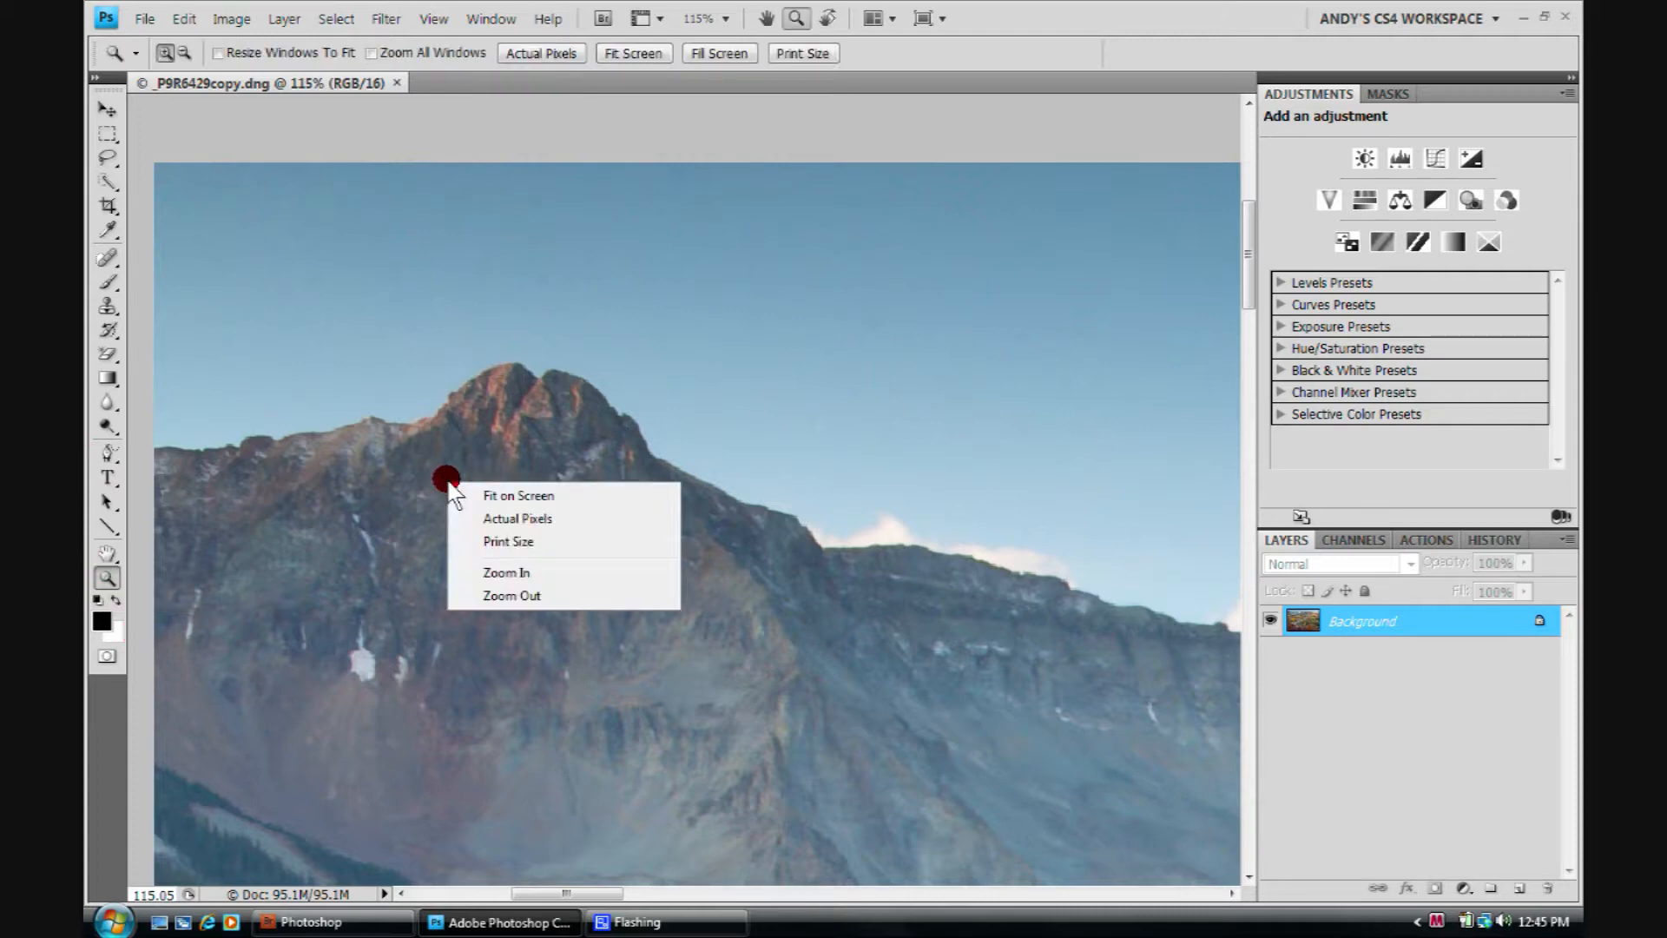
click(510, 495)
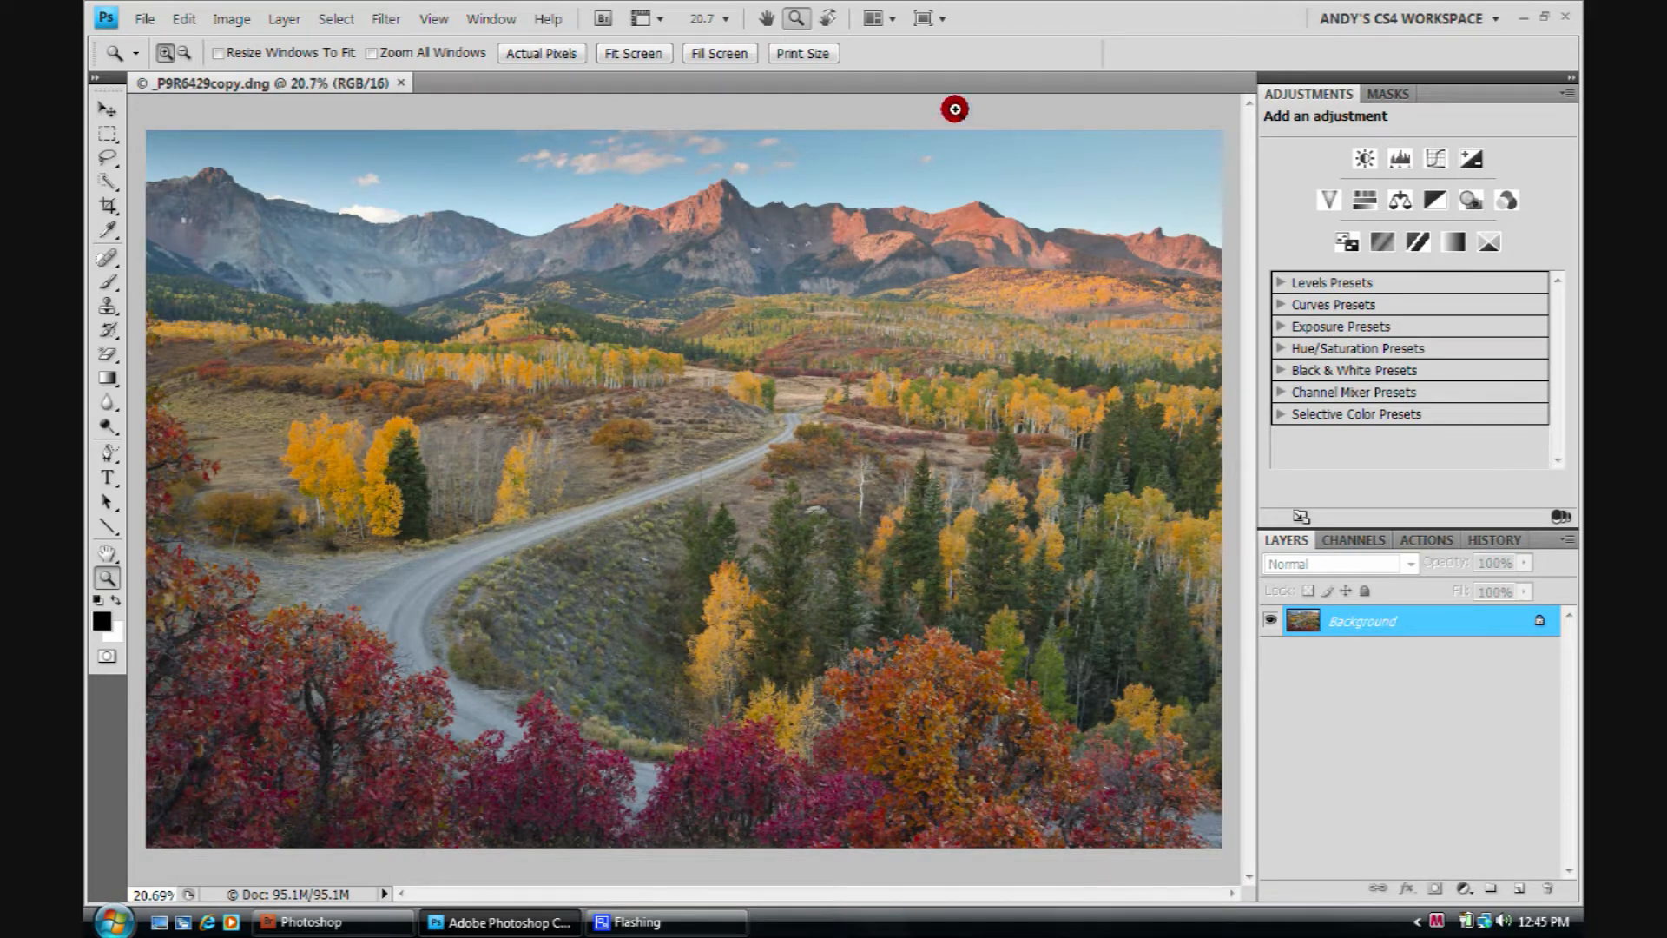
click(700, 47)
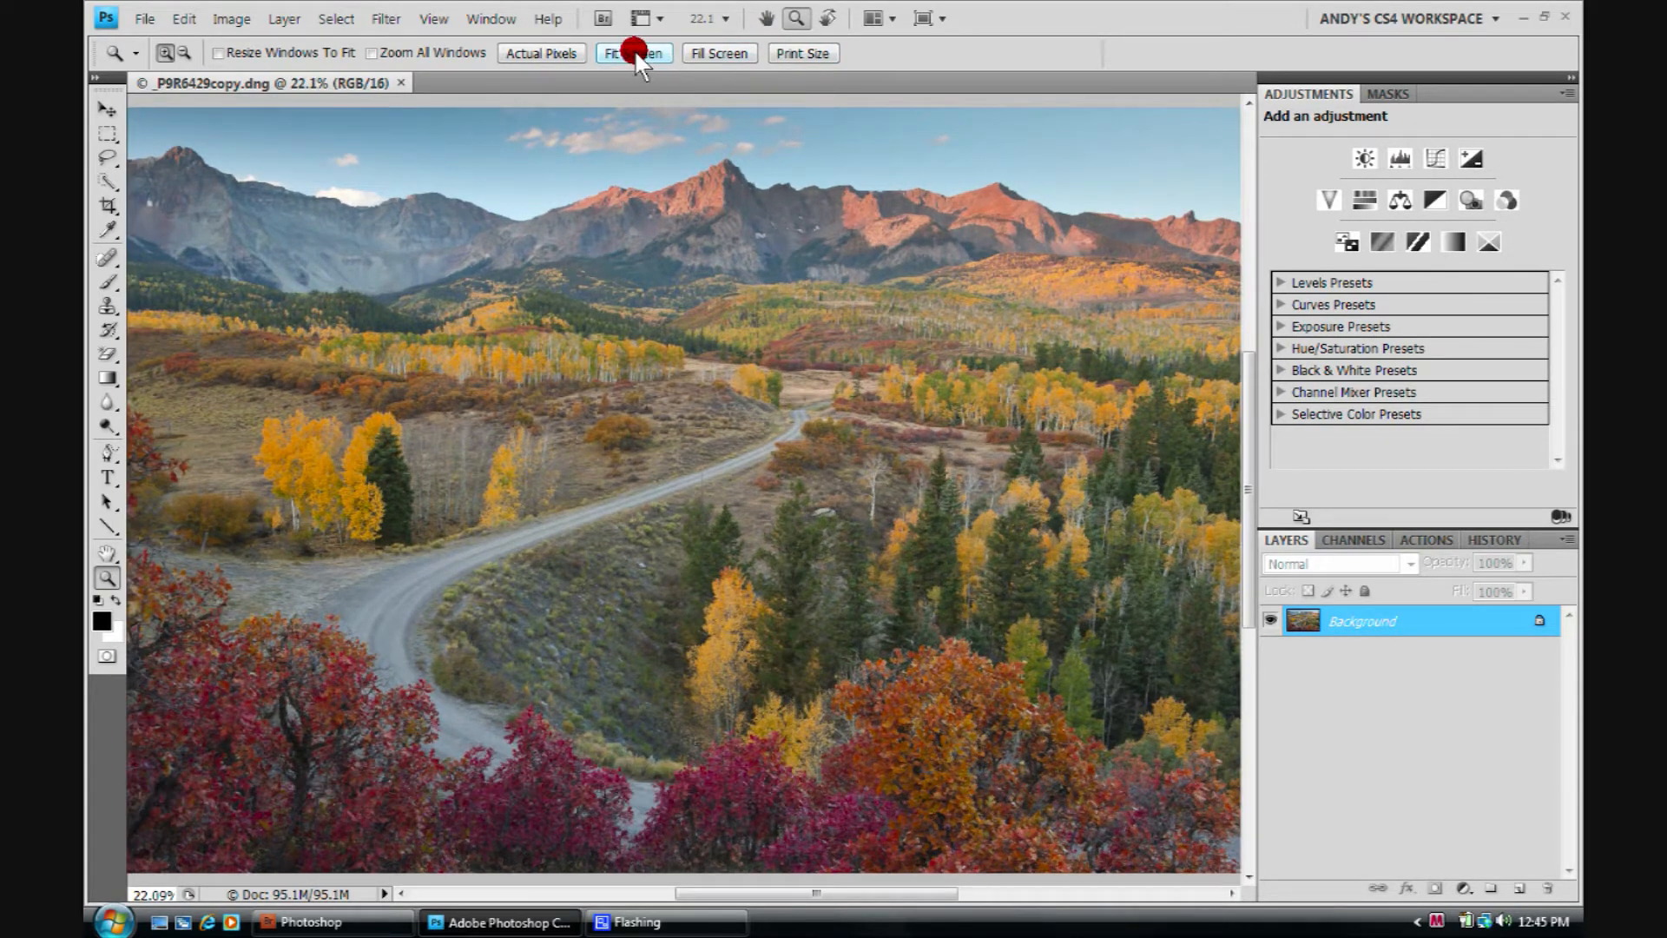
click(635, 52)
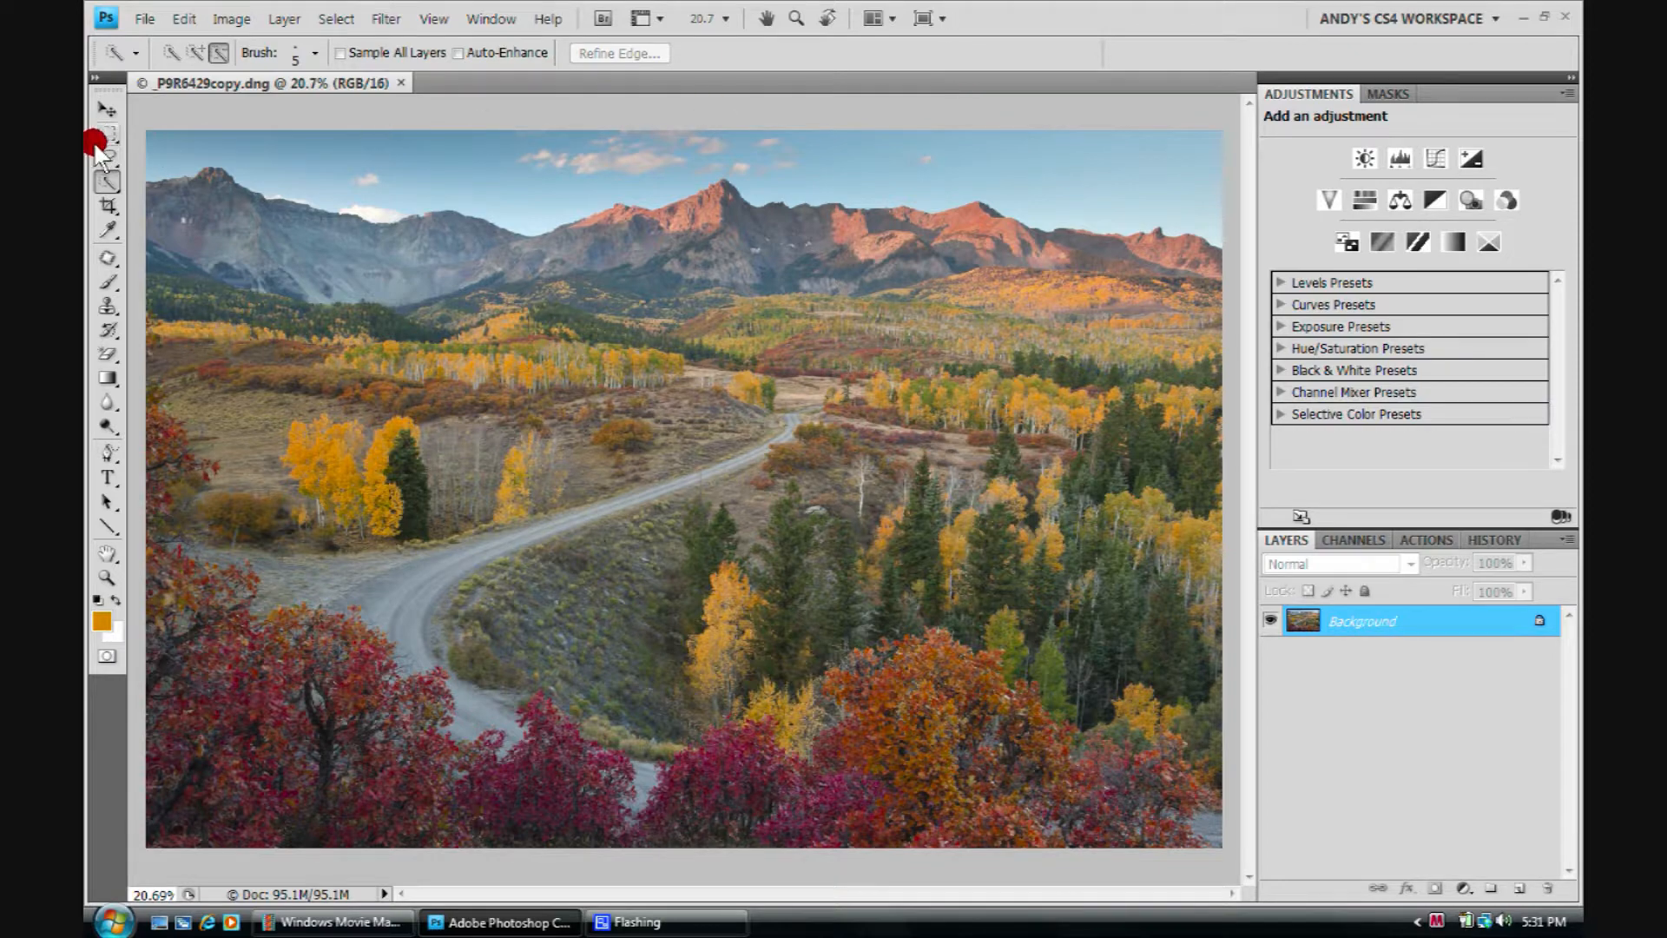
Select the entire sky down to the mountain ridge with the Quick Selection Tool
mouse_move(103, 181)
mouse_down()
mouse_move(193, 182)
mouse_move(172, 182)
mouse_up()
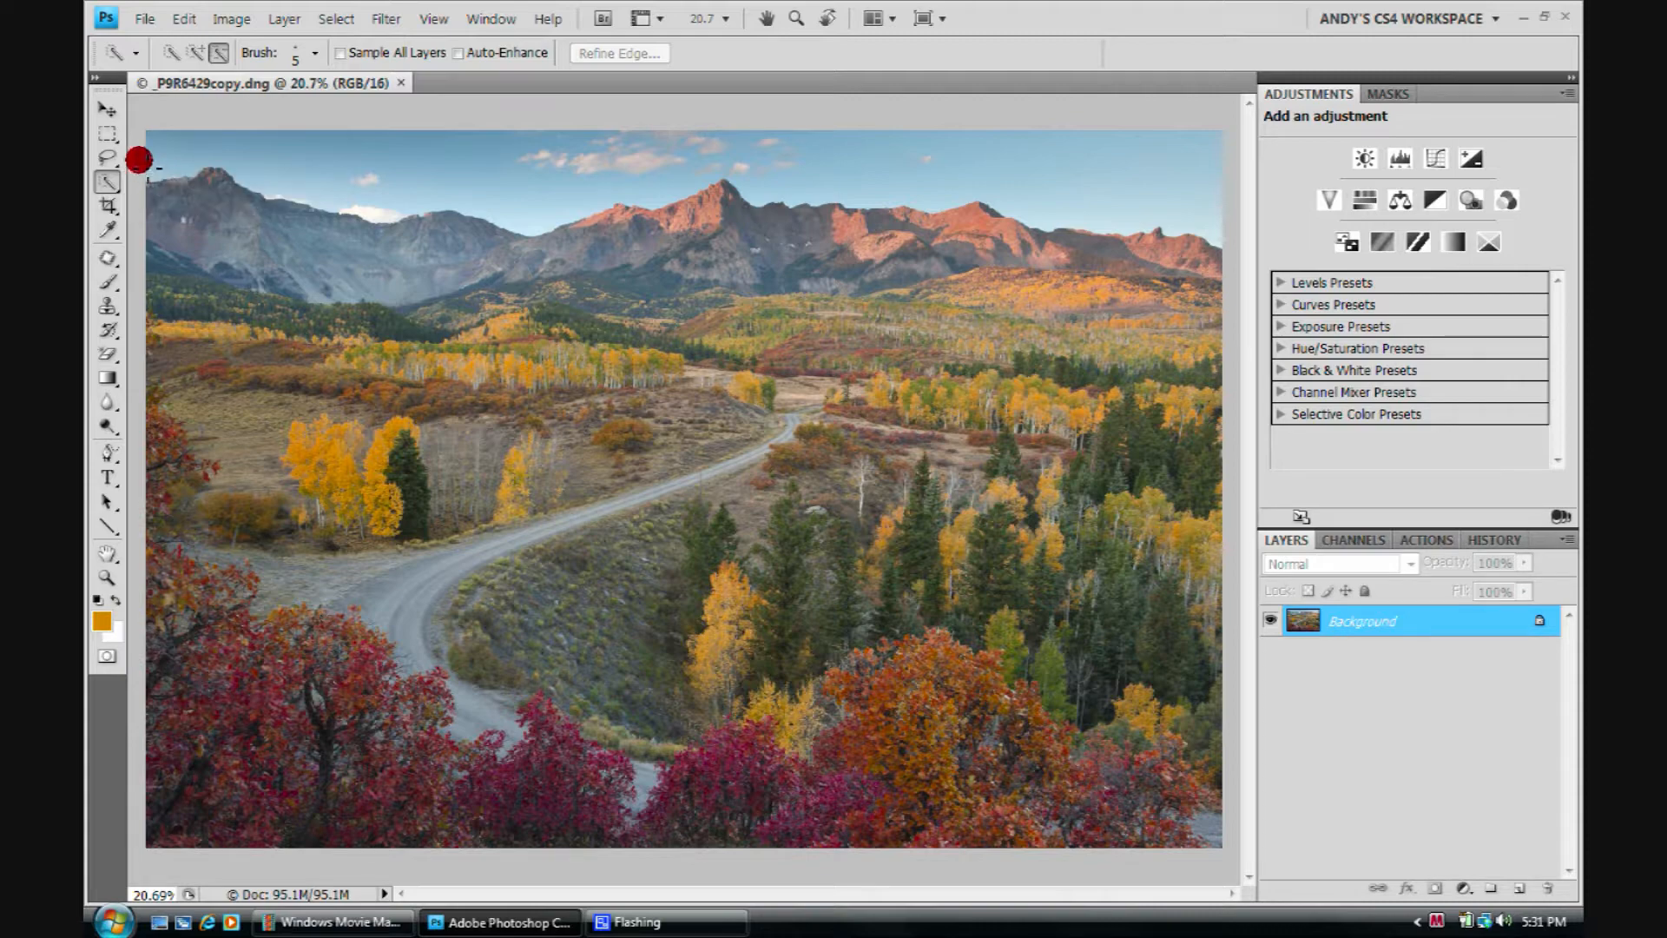
mouse_move(132, 130)
mouse_down()
mouse_move(508, 179)
mouse_move(640, 159)
mouse_move(1029, 164)
mouse_move(1065, 206)
mouse_up()
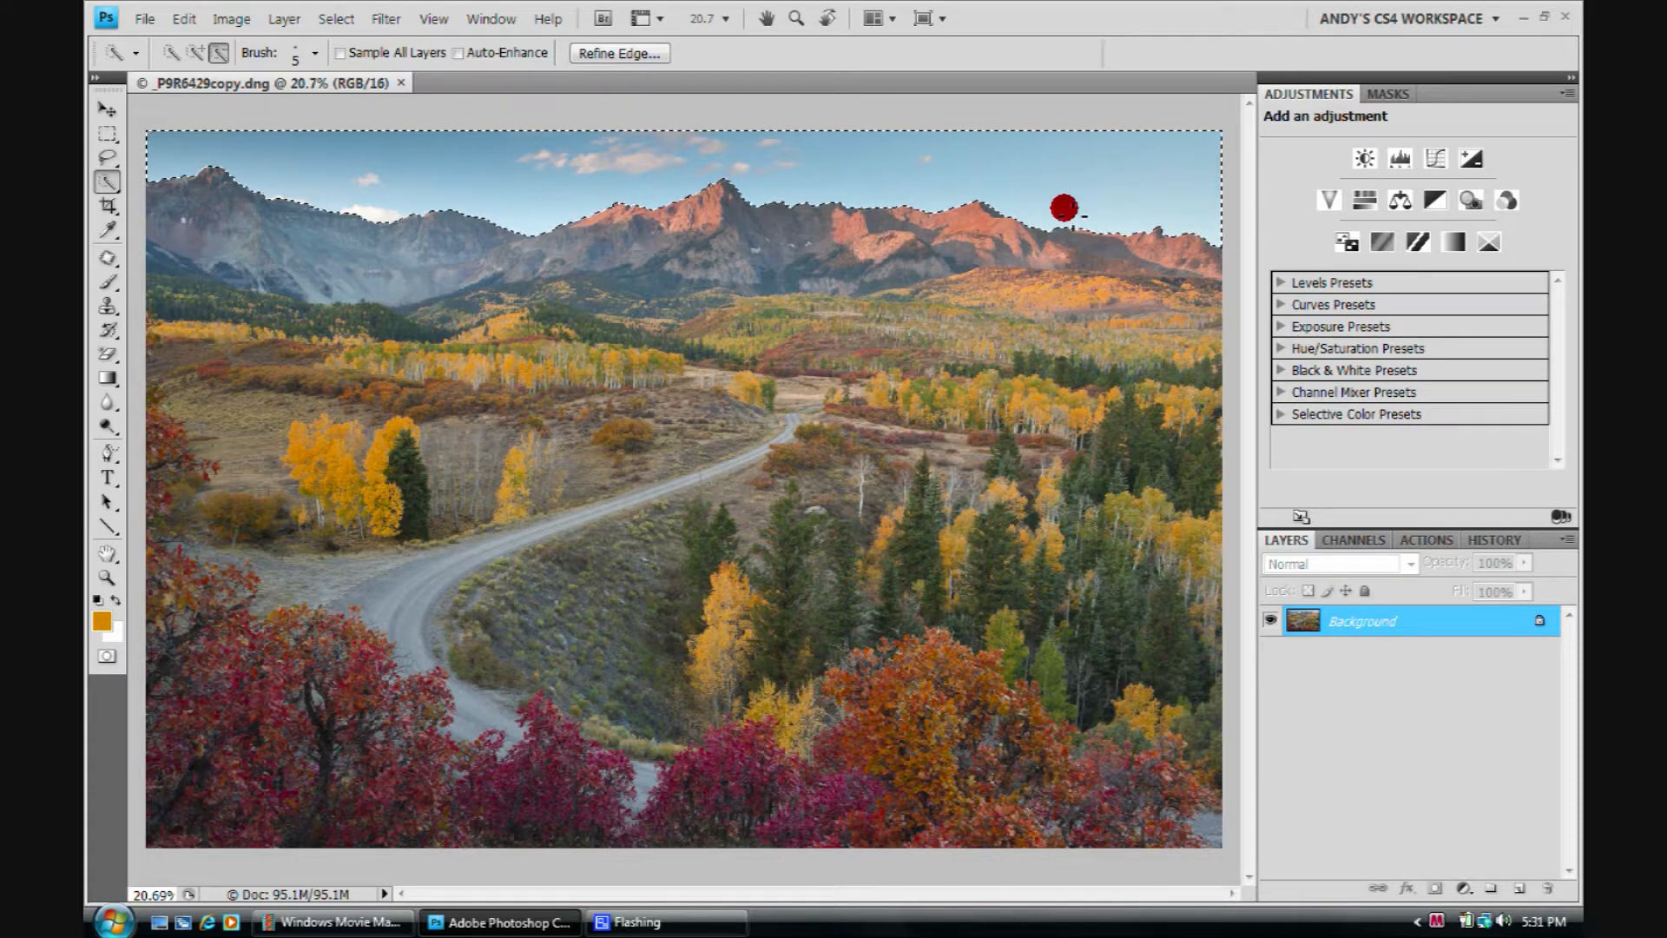
Add a Hue/Saturation adjustment layer for the selected sky, try saturation at +71, and set it to 15
click(1463, 886)
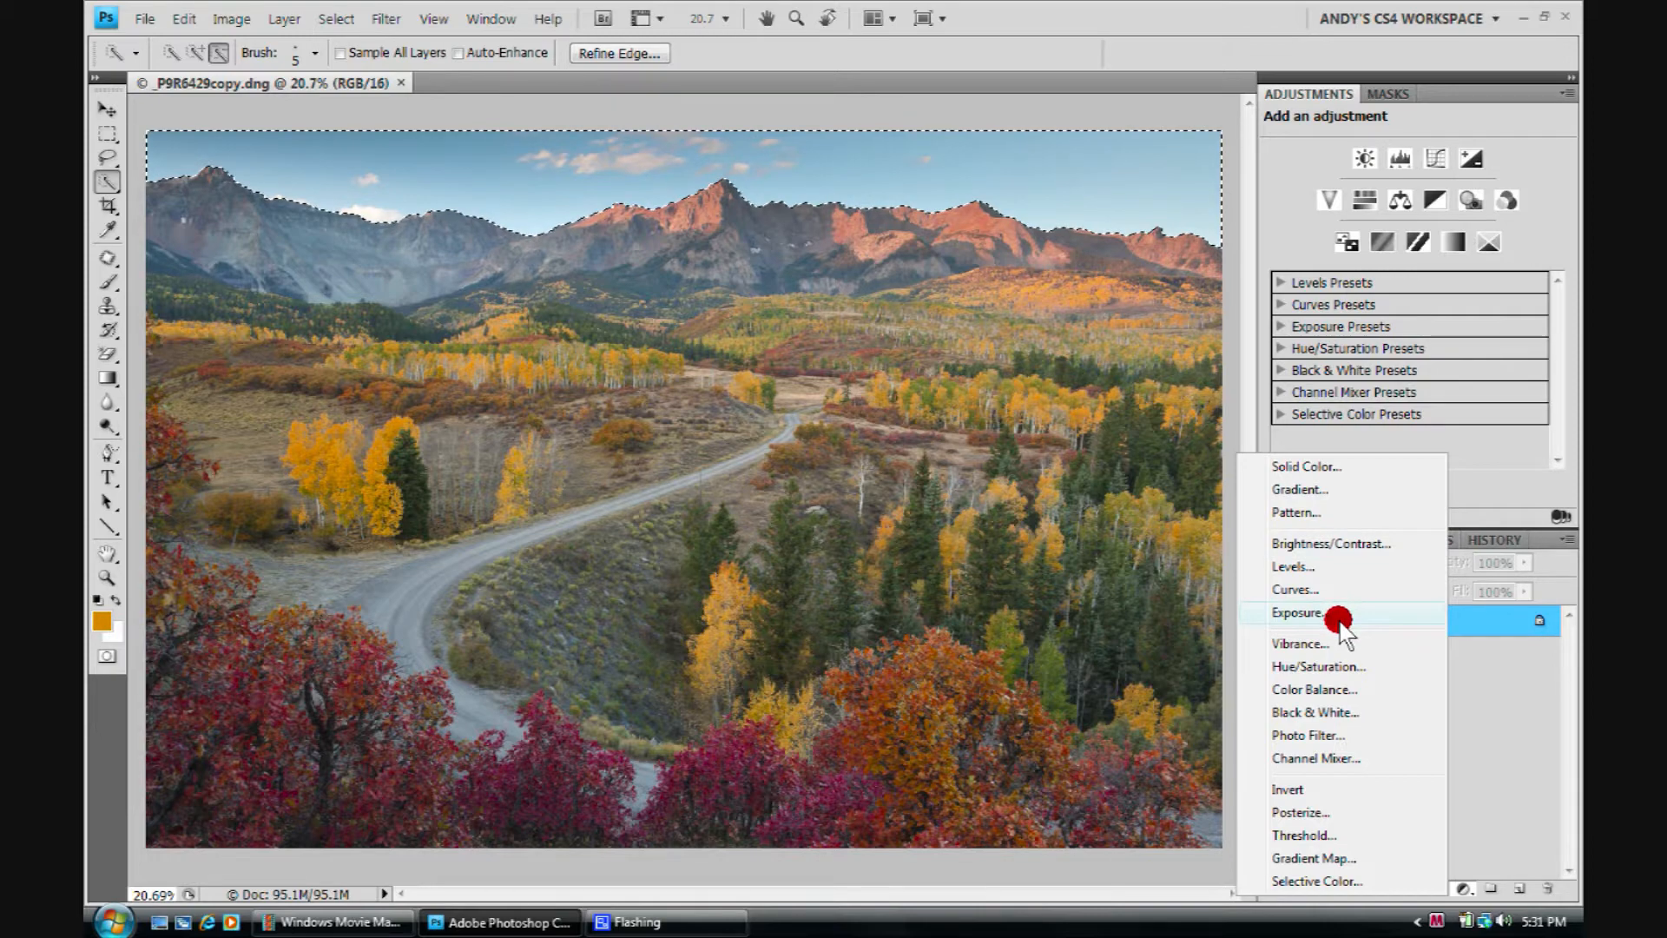
click(1348, 667)
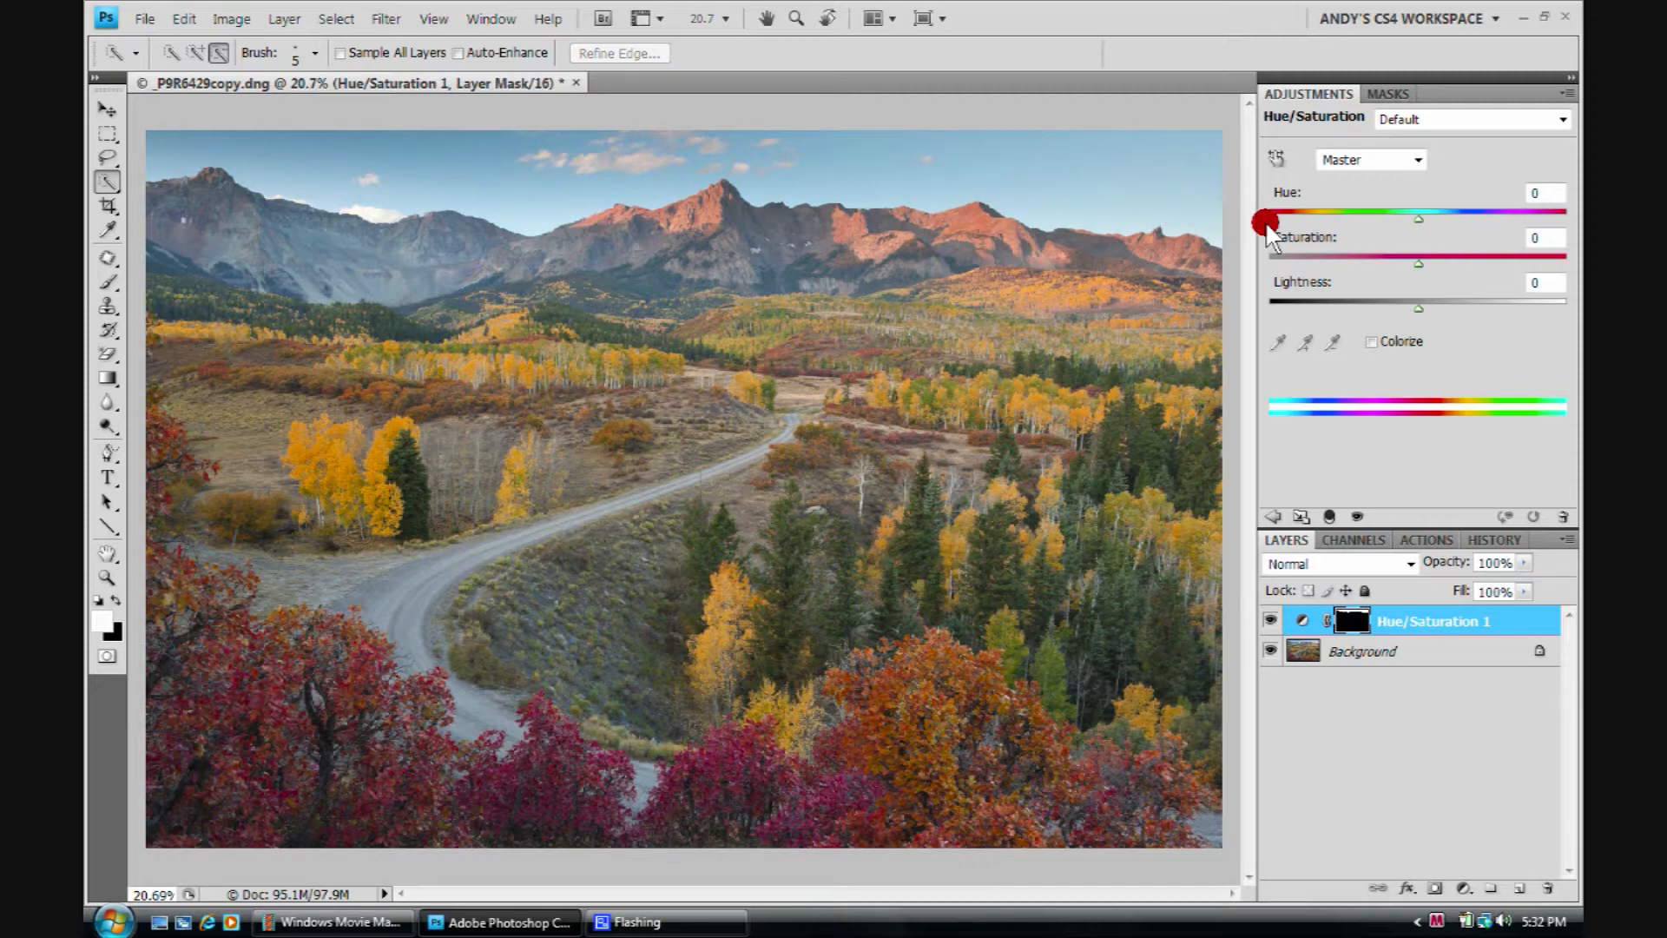
drag(1420, 259, 1524, 259)
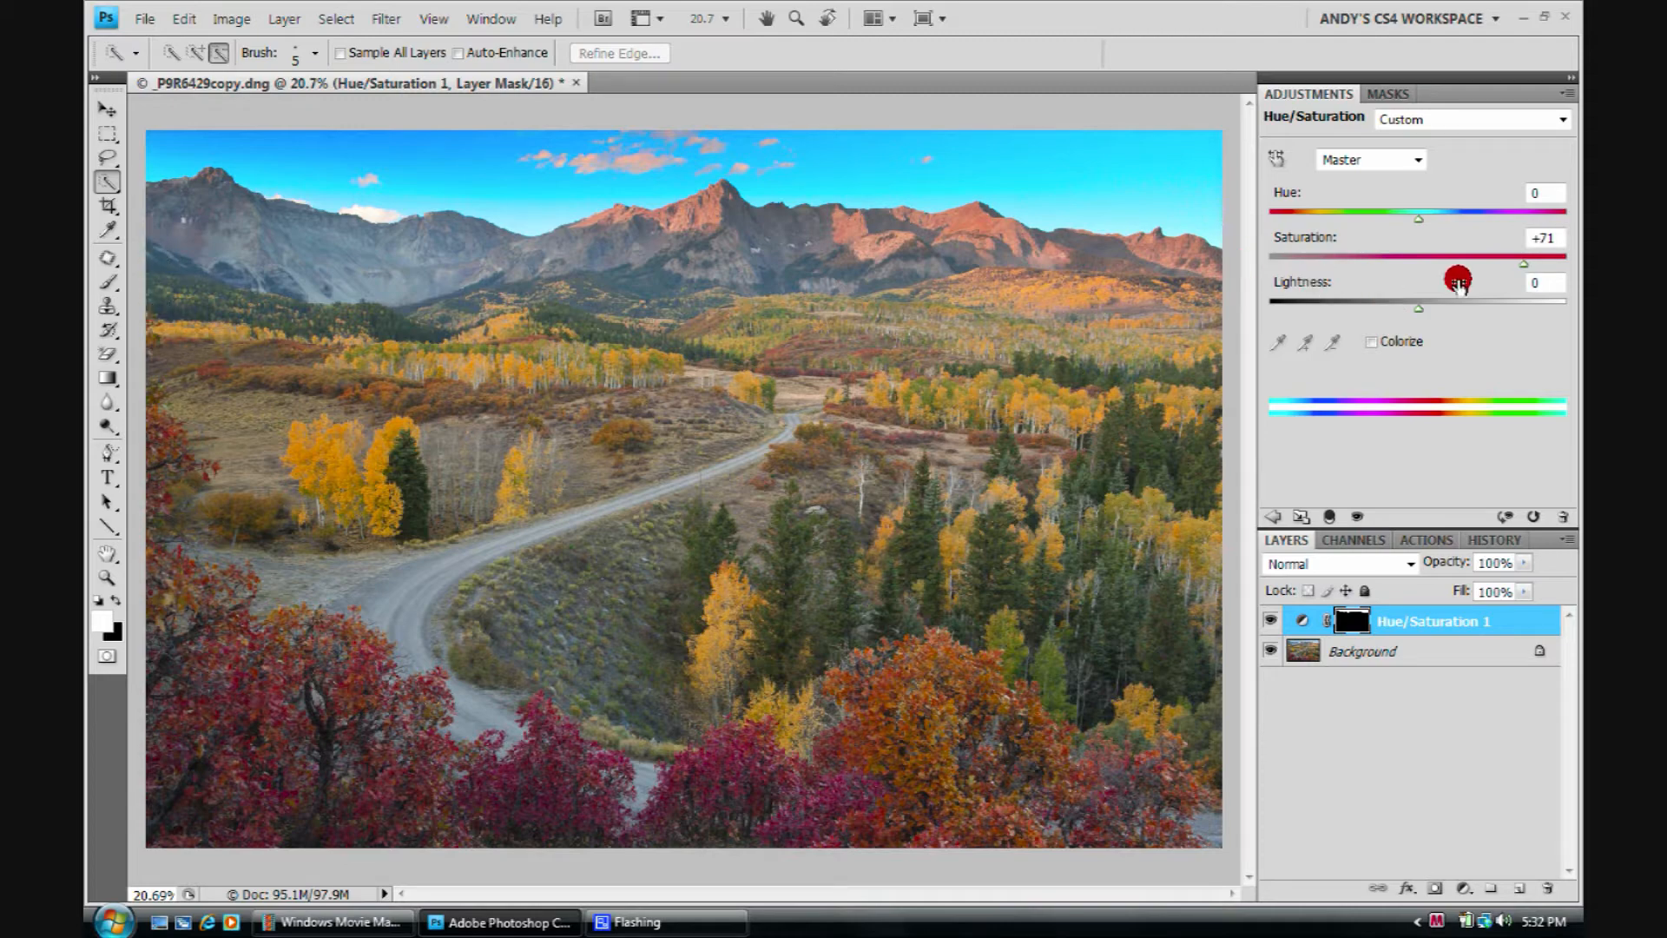
click(1545, 238)
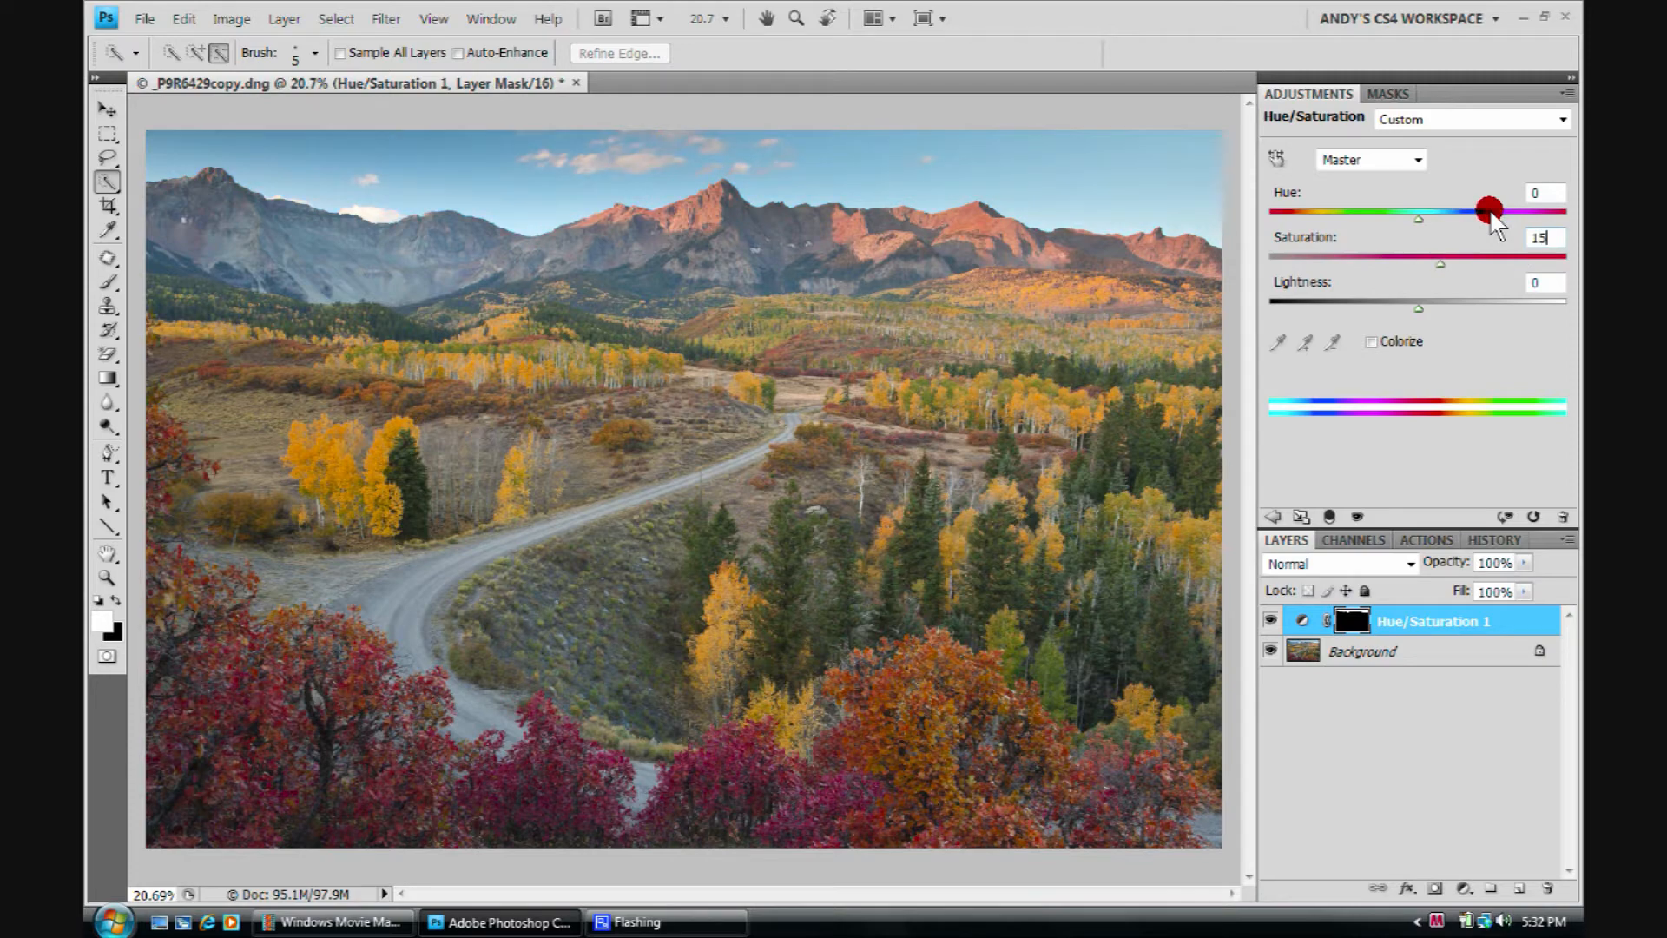
Toggle the Hue/Saturation layer's visibility repeatedly to compare the sky with and without the adjustment, leaving it on
click(1269, 620)
click(1267, 620)
click(1267, 620)
click(1267, 620)
click(1267, 620)
click(1267, 620)
click(1267, 620)
click(1267, 620)
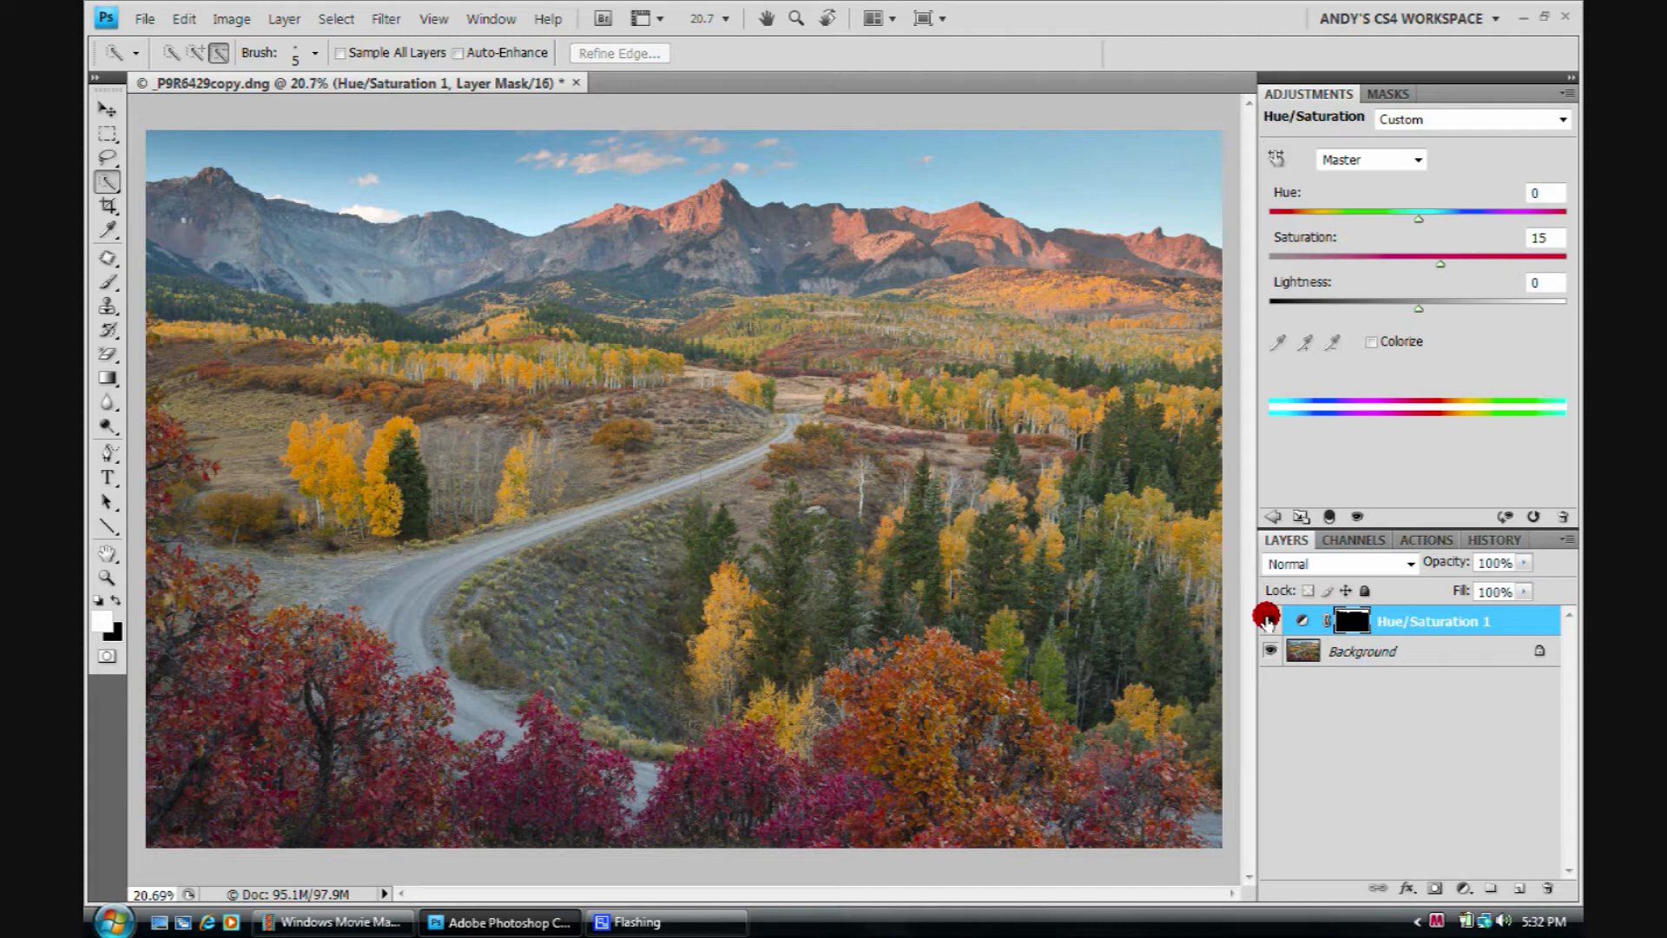